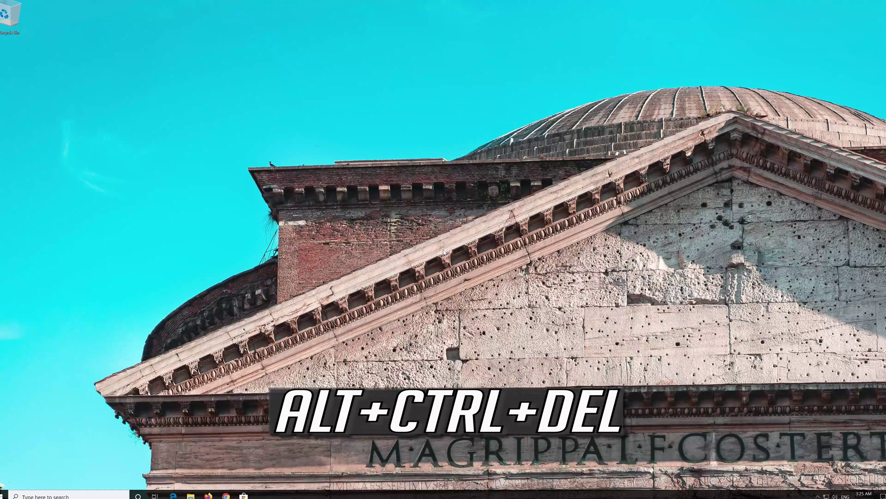
- Open Task Manager from the Ctrl+Alt+Del security screen and dismiss the VirtualBox message
key(ctrl+alt+Delete)
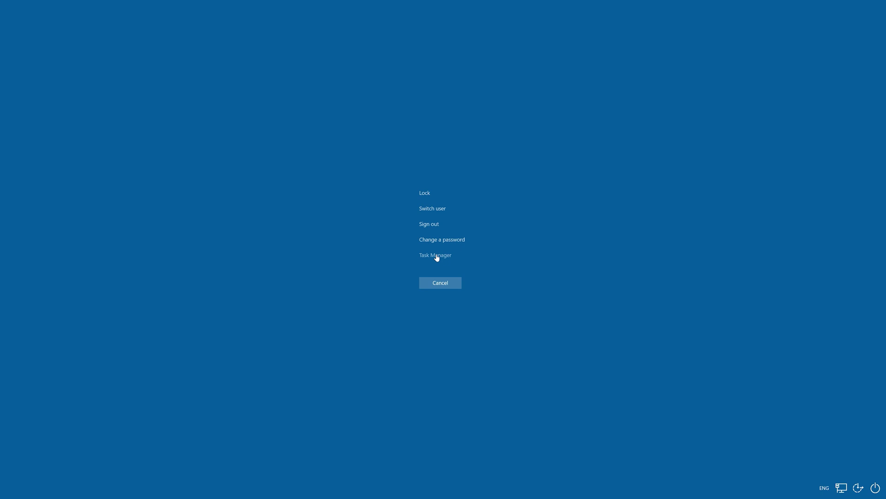
click(436, 256)
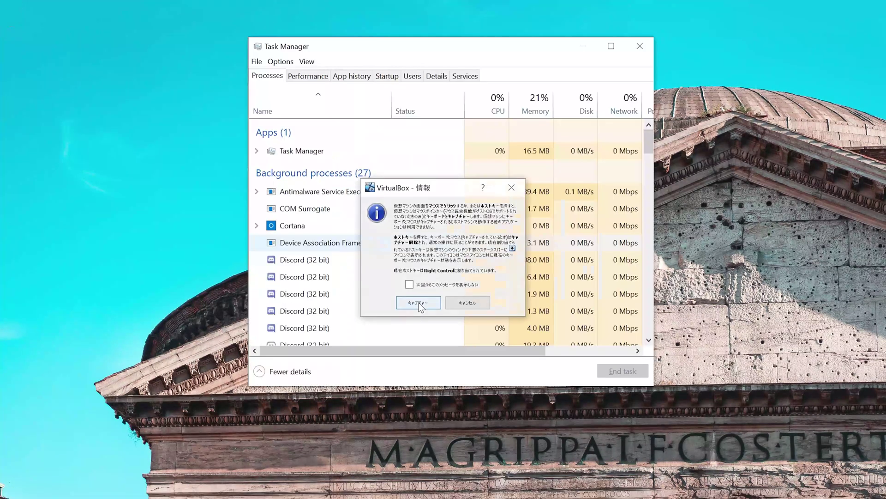
click(418, 303)
scroll(443, 250, down, 7)
- End the Windows Explorer process in Task Manager's Processes list
scroll(443, 250, down, 15)
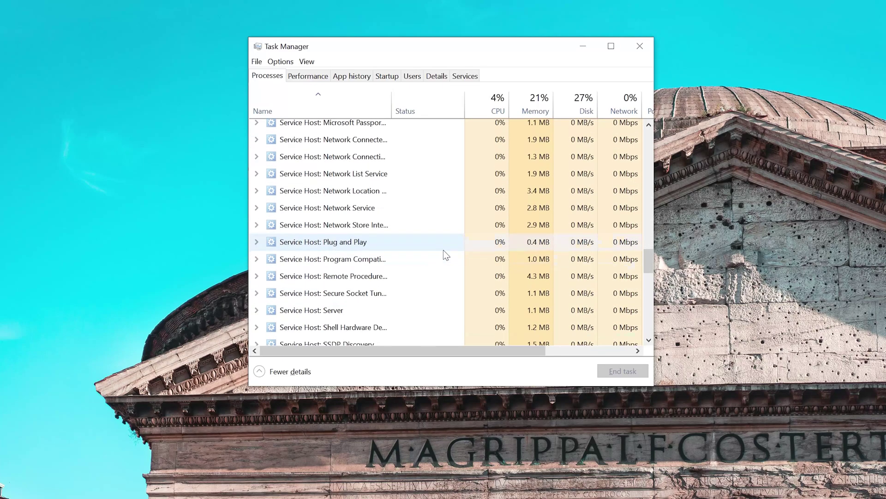
scroll(443, 250, down, 5)
scroll(444, 250, down, 5)
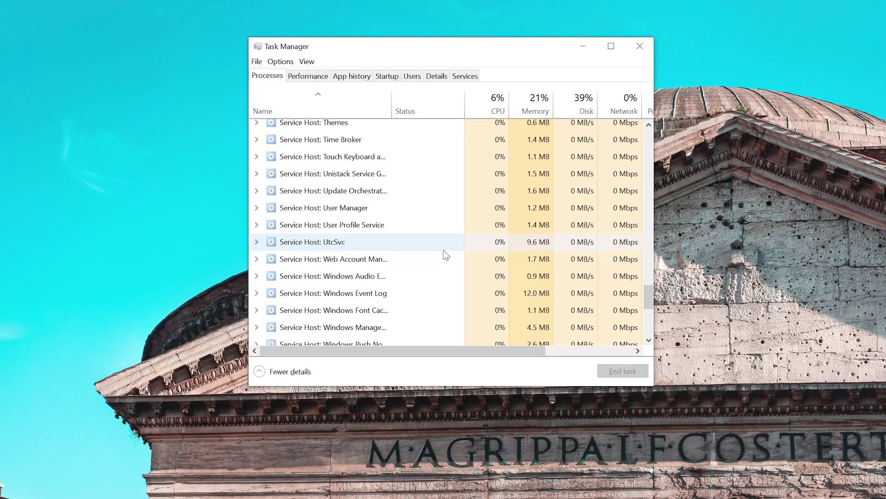
scroll(305, 314, down, 1)
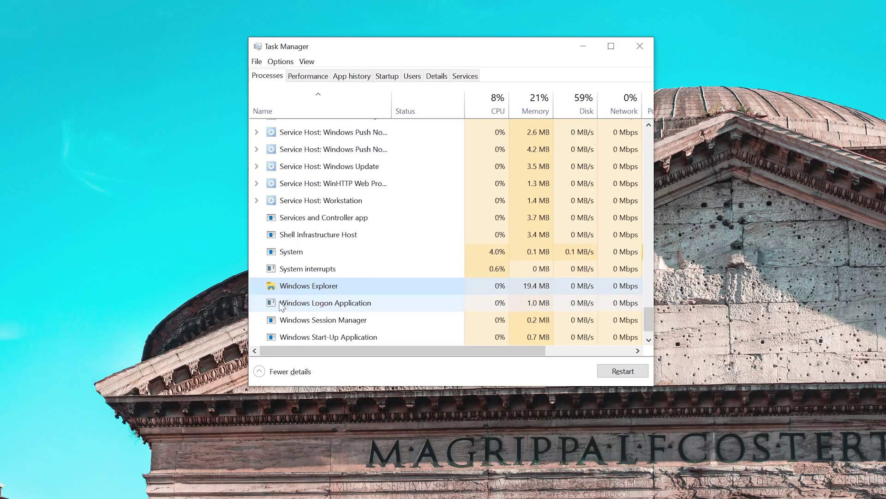
click(353, 283)
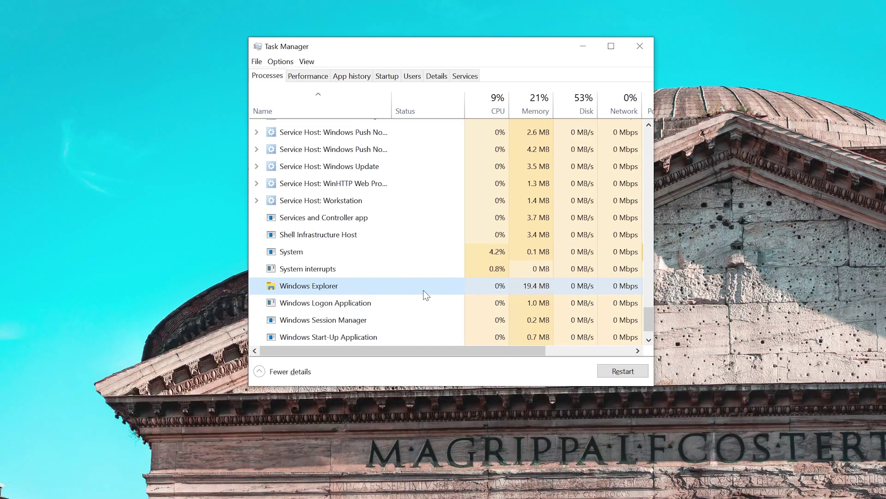
right_click(422, 289)
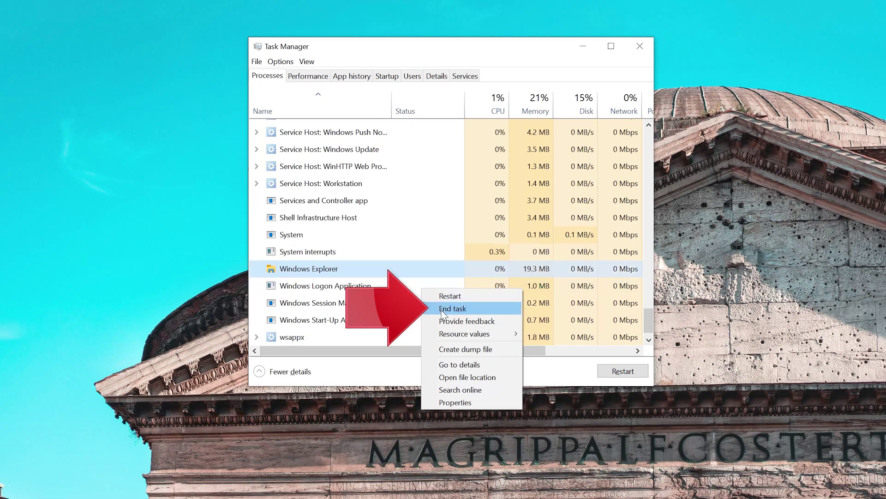
click(480, 307)
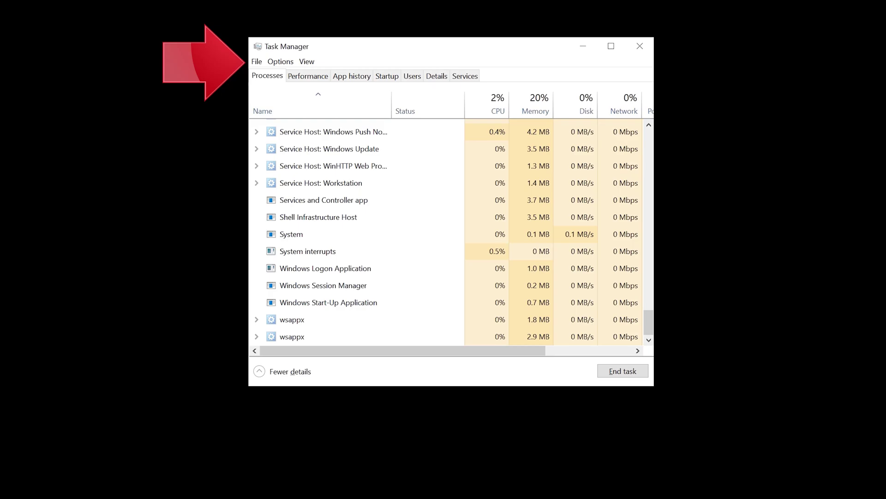
click(259, 62)
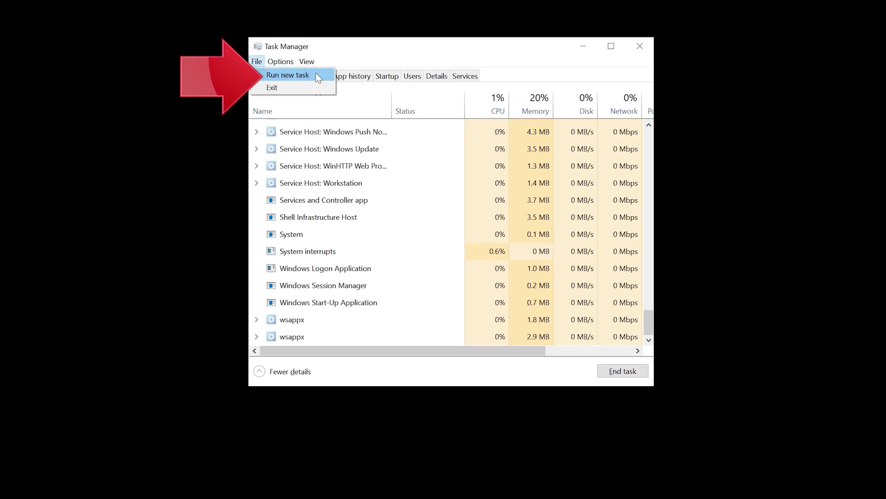
- Run explorer.exe as a new task to restore the desktop and taskbar
click(317, 75)
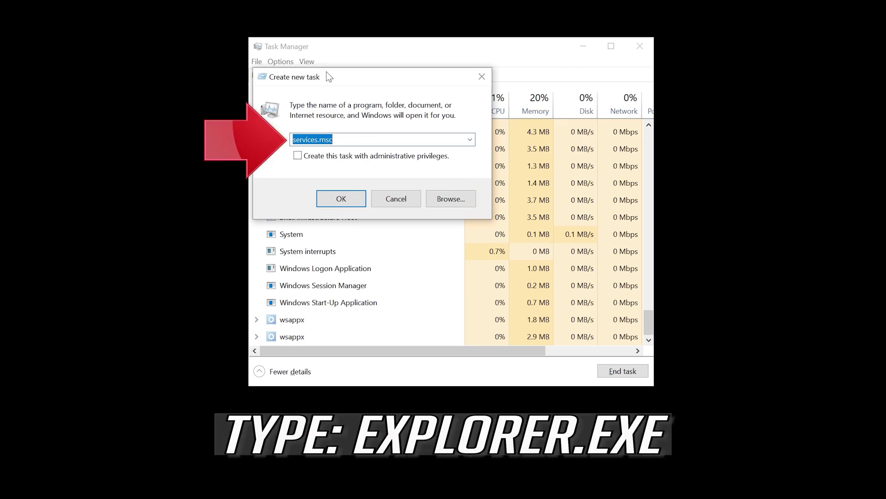
text(expl)
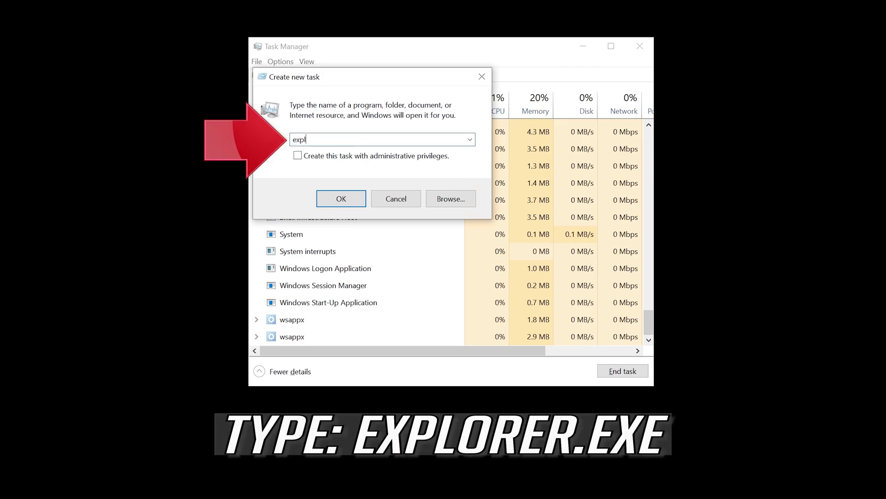
text(orer.exe)
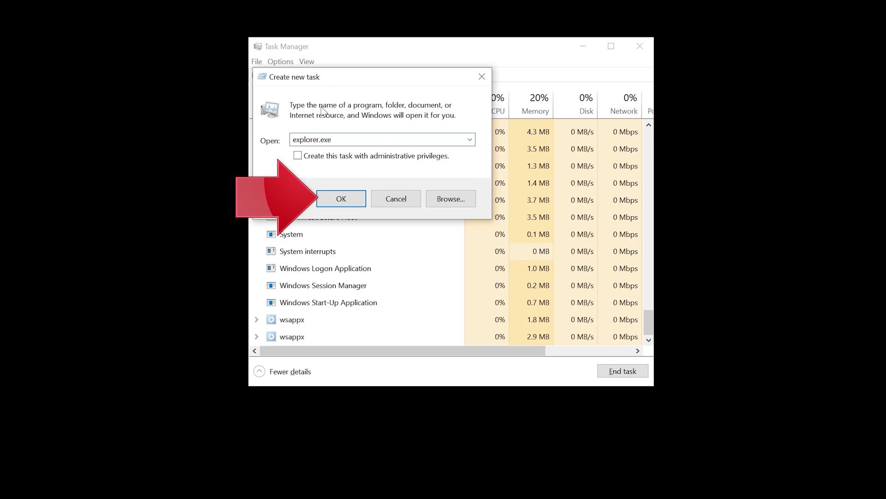
click(328, 200)
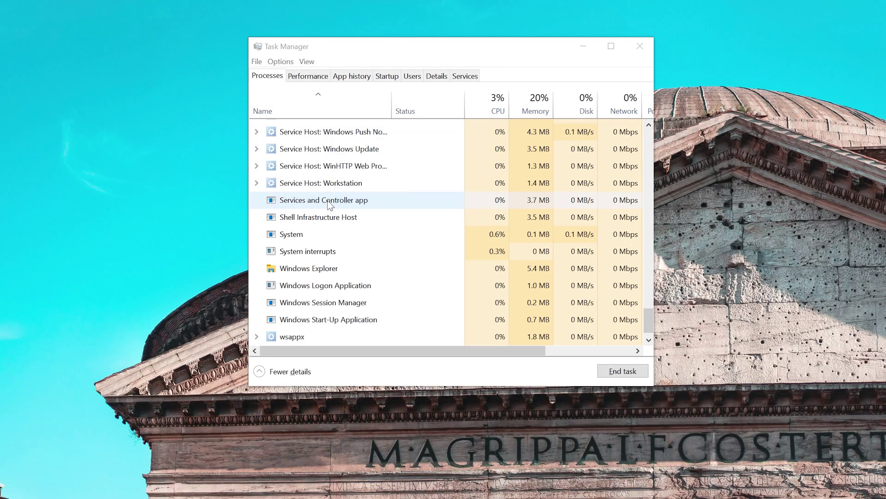
scroll(329, 205, up, 1)
scroll(312, 209, down, 1)
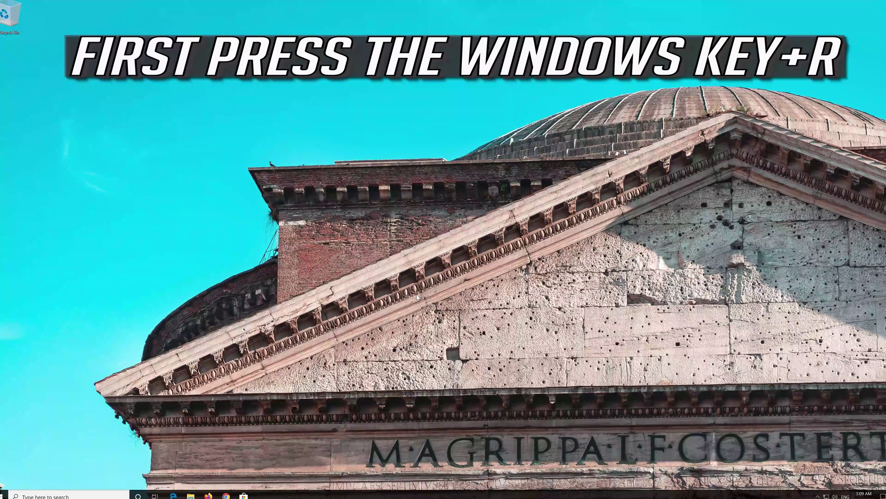
- Run c:\windows\system32\ctfmon.exe from the Run dialog
key(super+r)
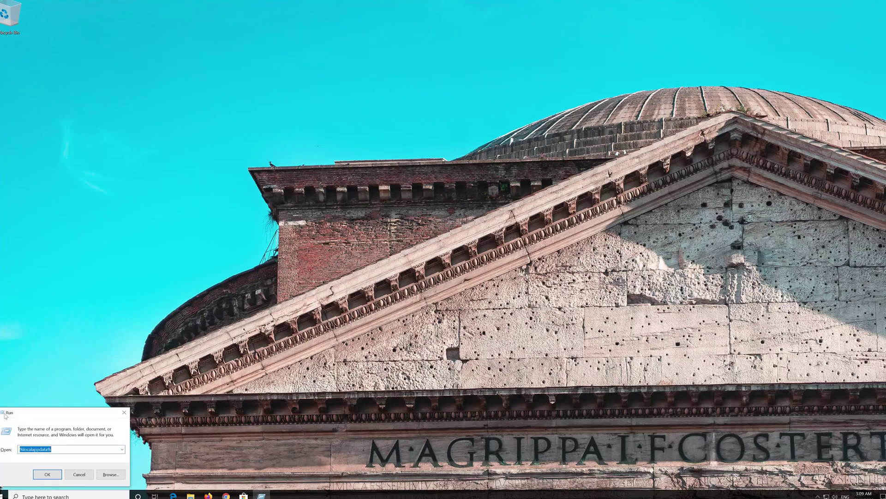
drag(22, 416, 393, 195)
text(c)
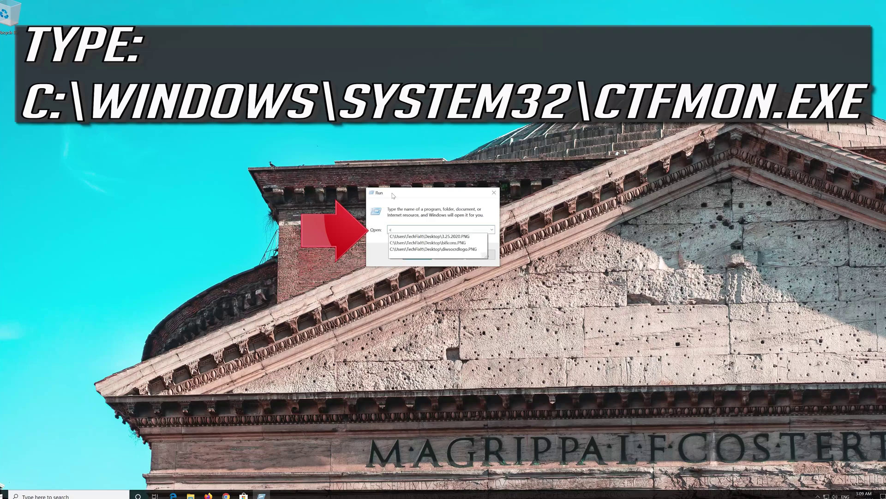
text(:\)
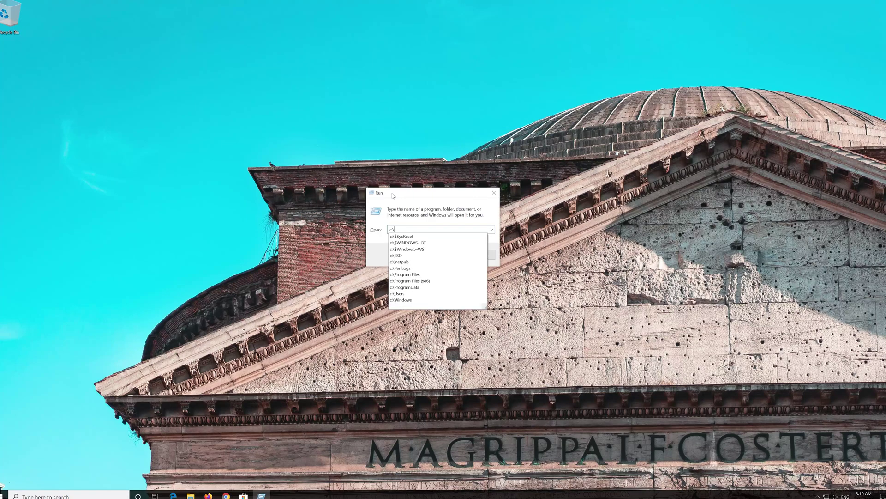
text(windows)
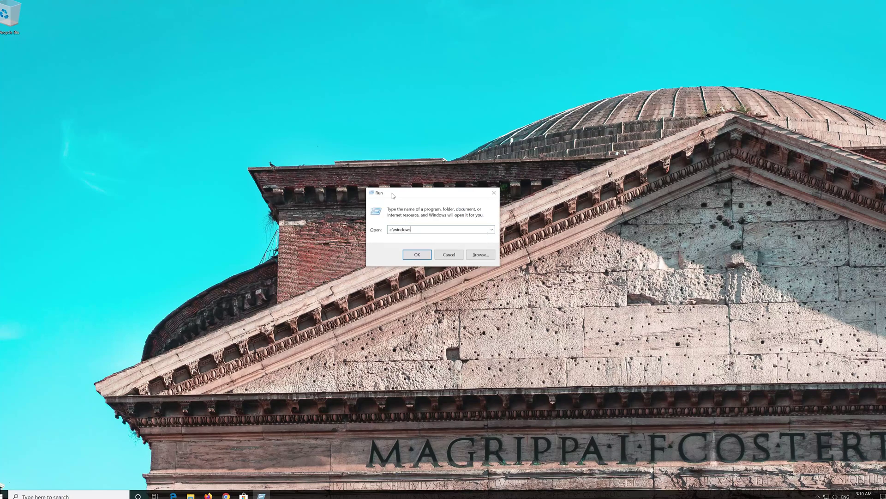
text(\)
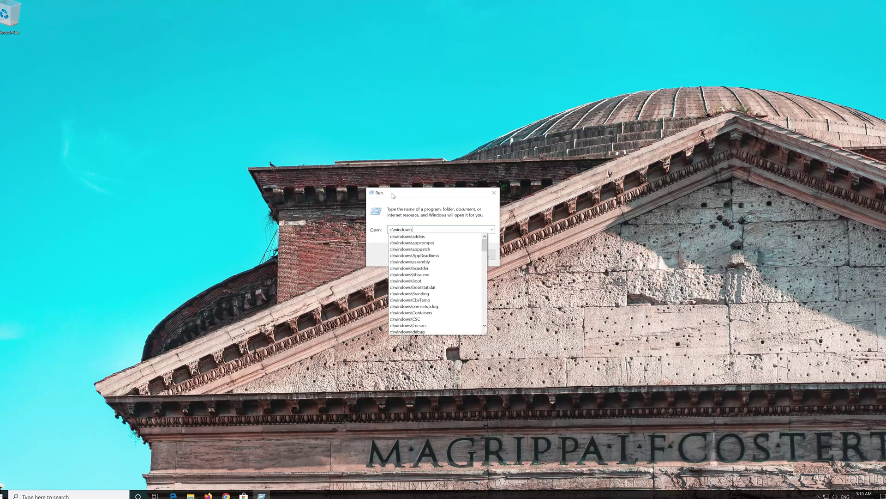
text(system)
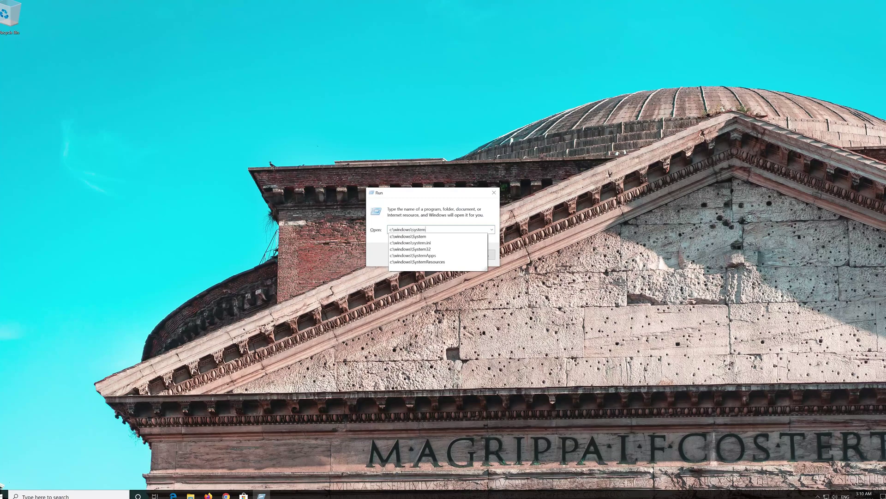
text(32)
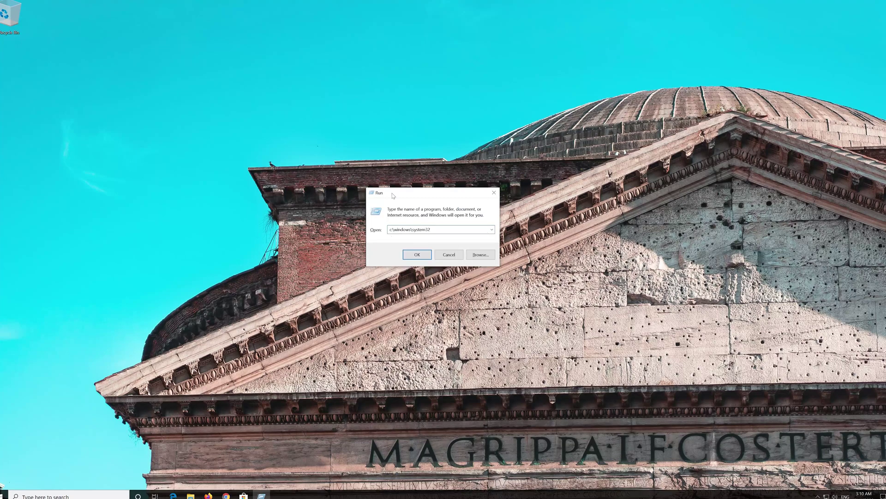
text(\)
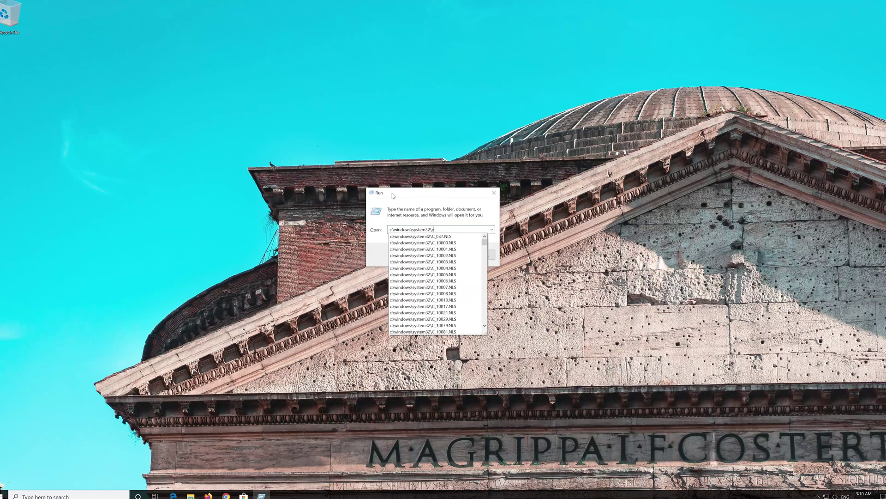
text(ctfmon)
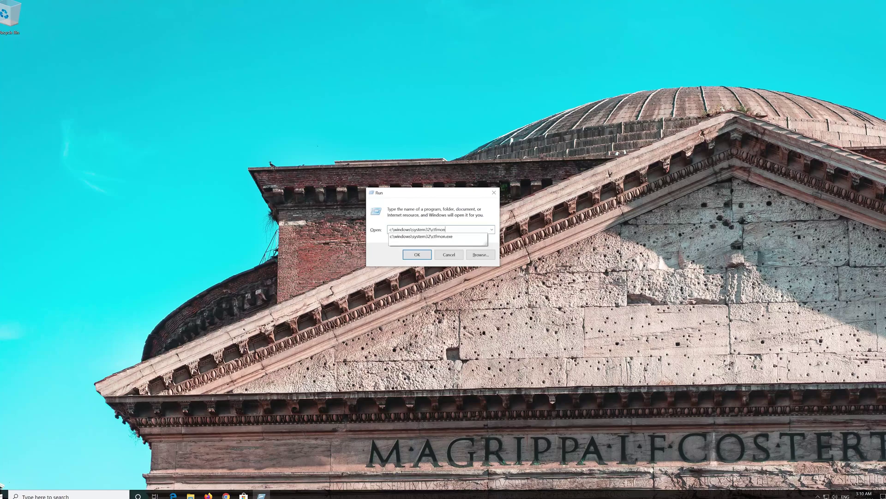
text(.exe)
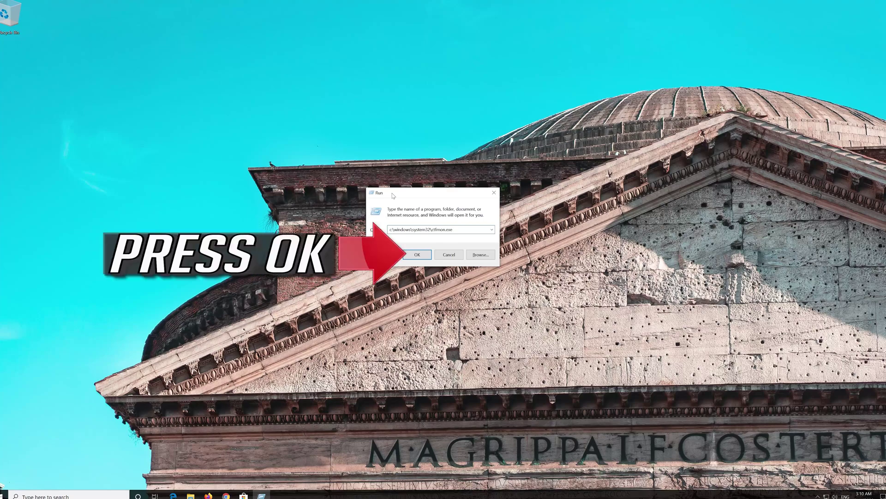
click(408, 257)
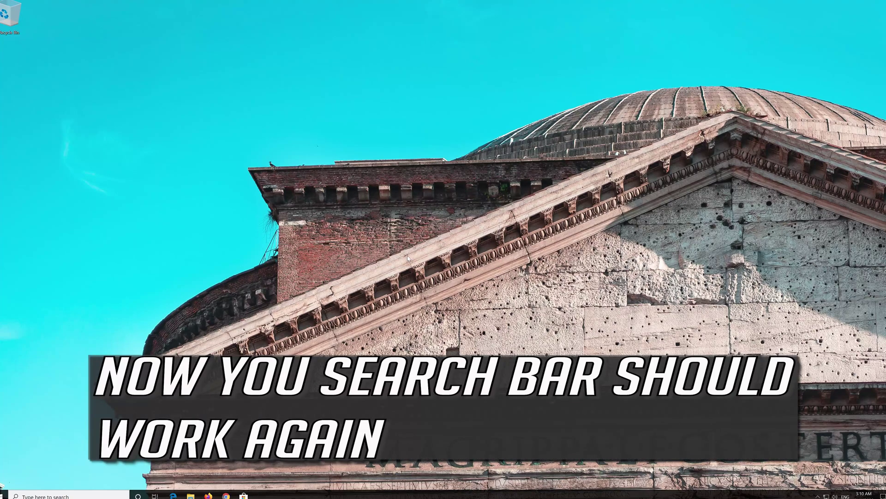
- Check that Windows Search accepts a test query, then dismiss the results panel
click(46, 496)
text(fr)
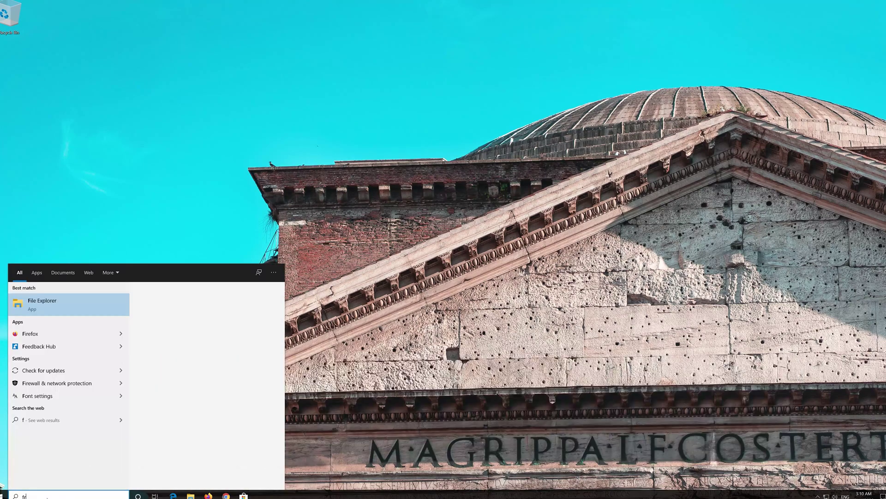
text(feffefefefefefe)
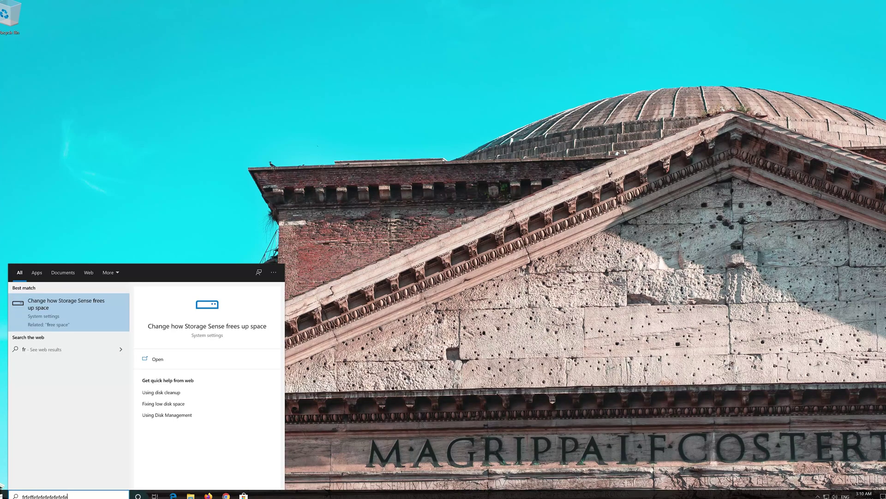
text(fef)
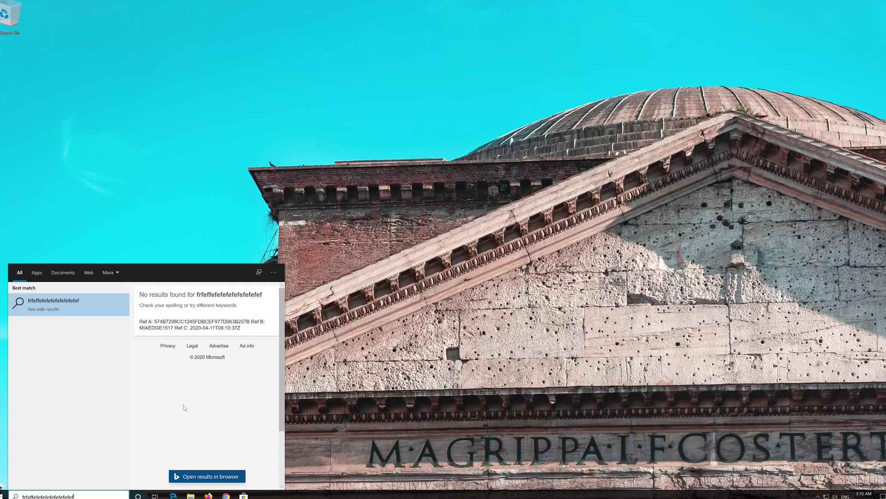
key(Escape)
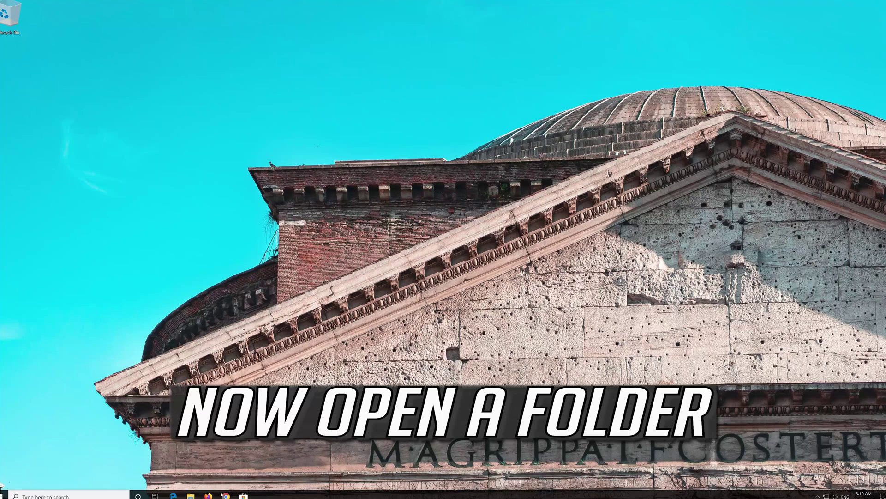
- Open File Explorer and browse into the Windows folder on Local Disk (C:)
click(190, 495)
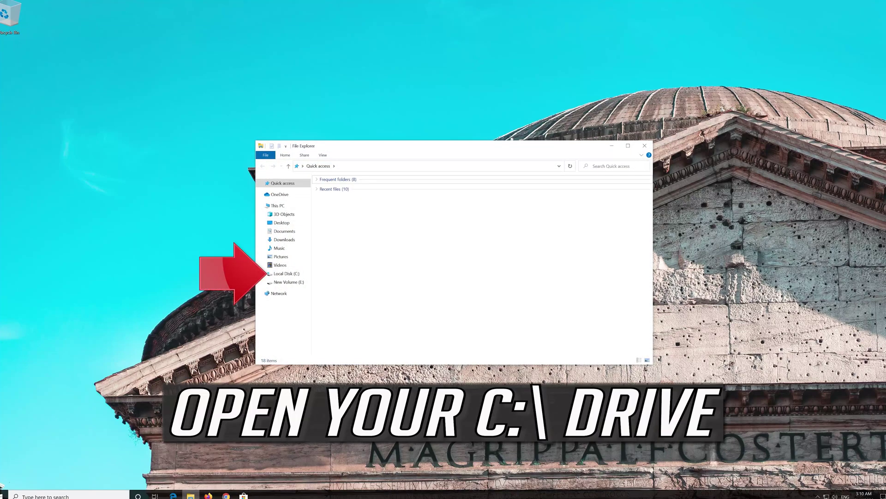
click(286, 274)
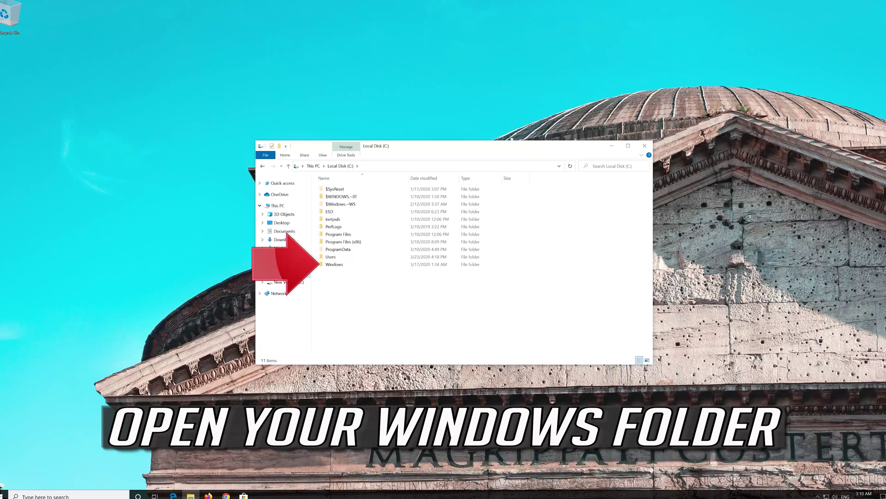
double_click(348, 266)
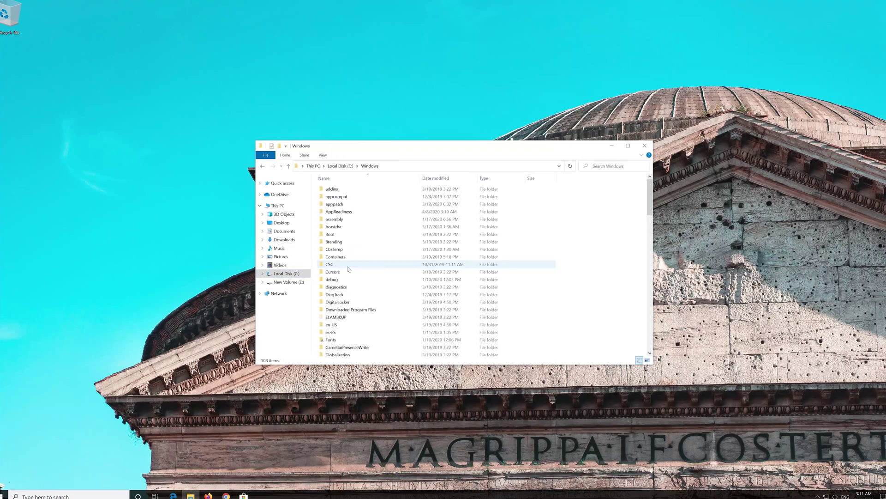
scroll(348, 269, down, 6)
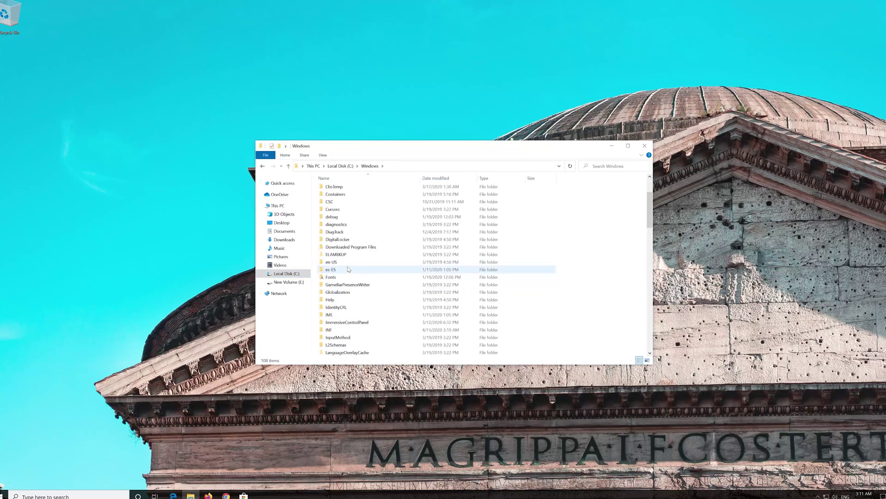
scroll(348, 269, down, 9)
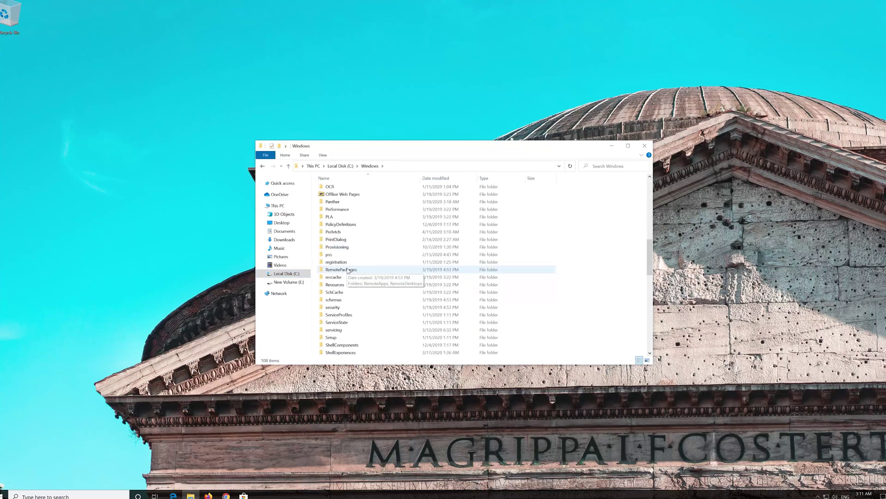
scroll(348, 269, down, 3)
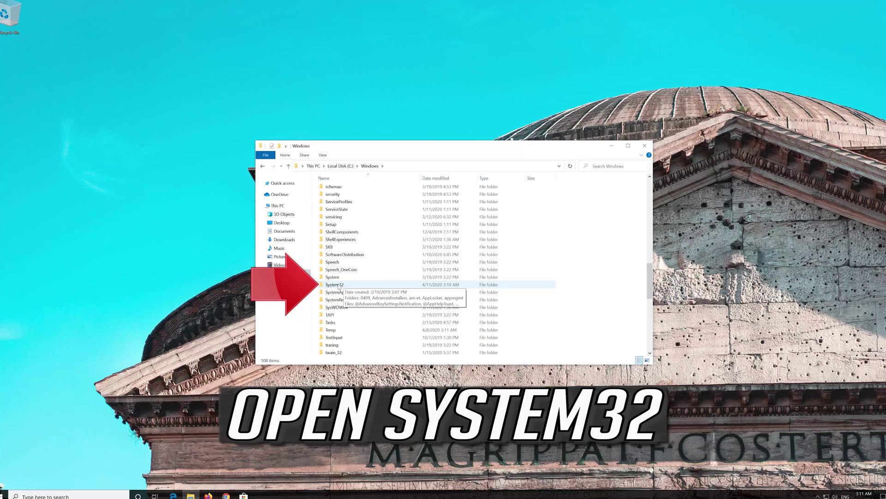
- Open System32 and select the ctfmon application
double_click(335, 284)
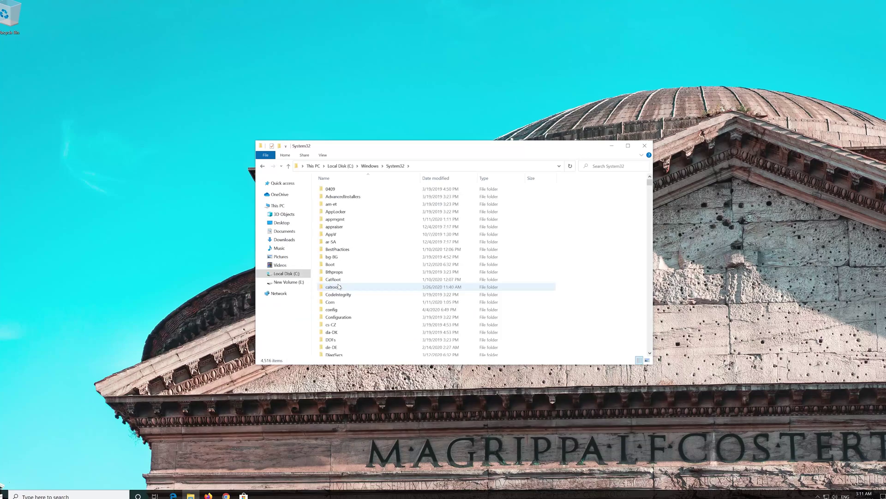
scroll(339, 286, down, 2)
scroll(338, 287, down, 20)
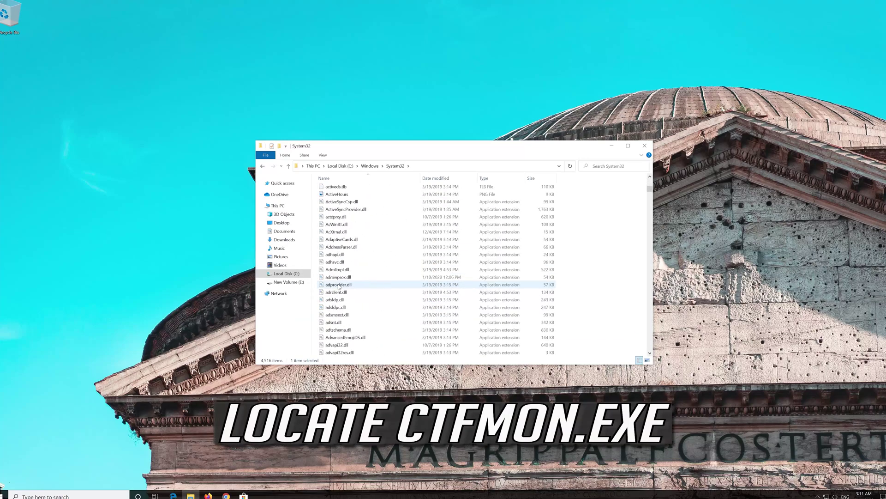
scroll(338, 286, down, 20)
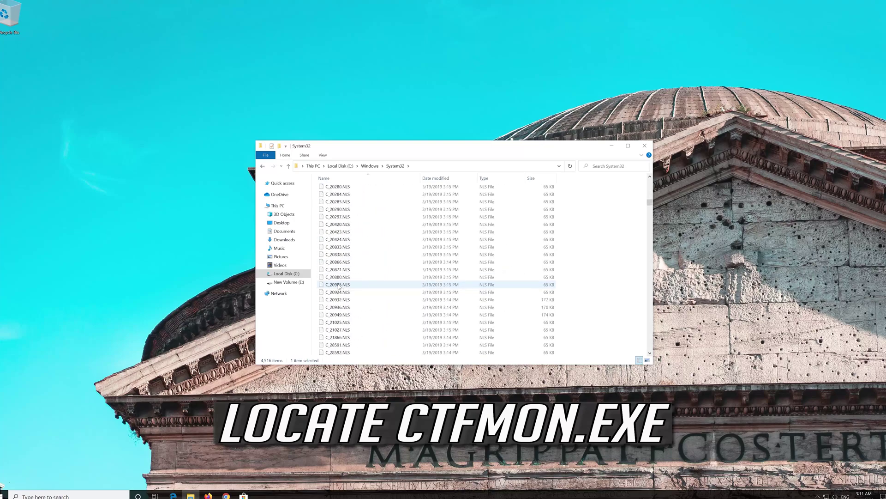
scroll(338, 287, down, 20)
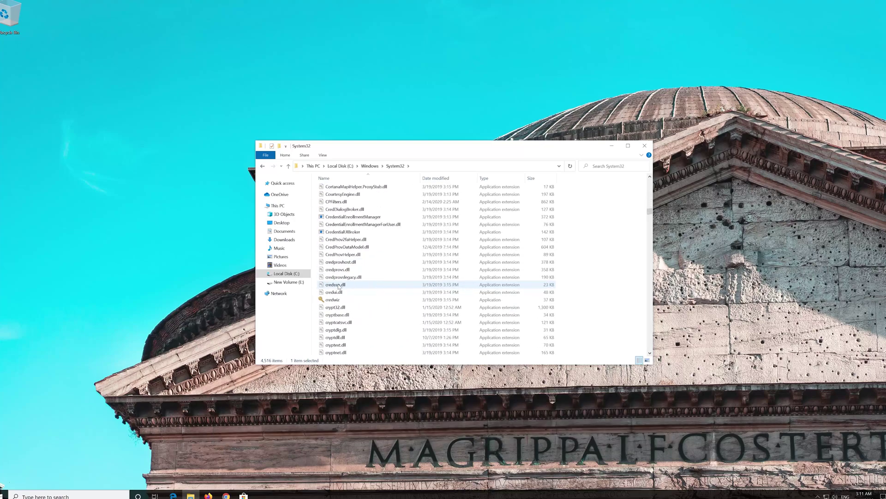
click(344, 225)
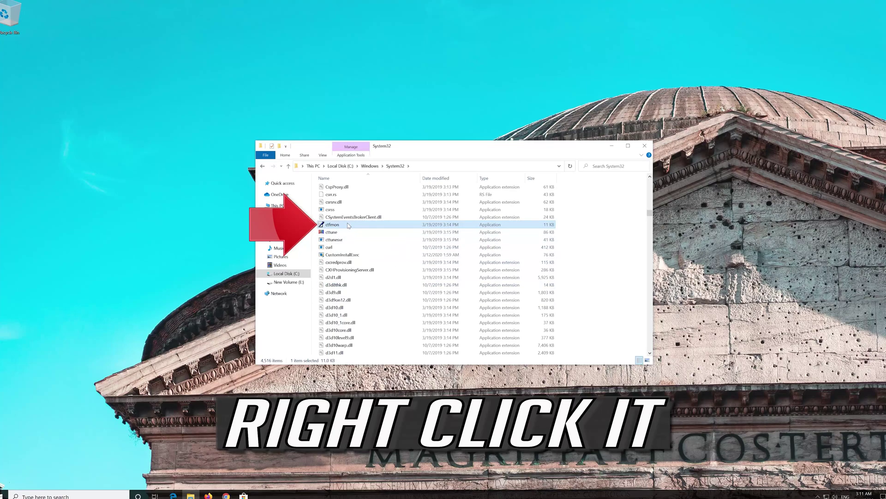
- Send ctfmon to the desktop as a shortcut and close the System32 window
right_click(349, 225)
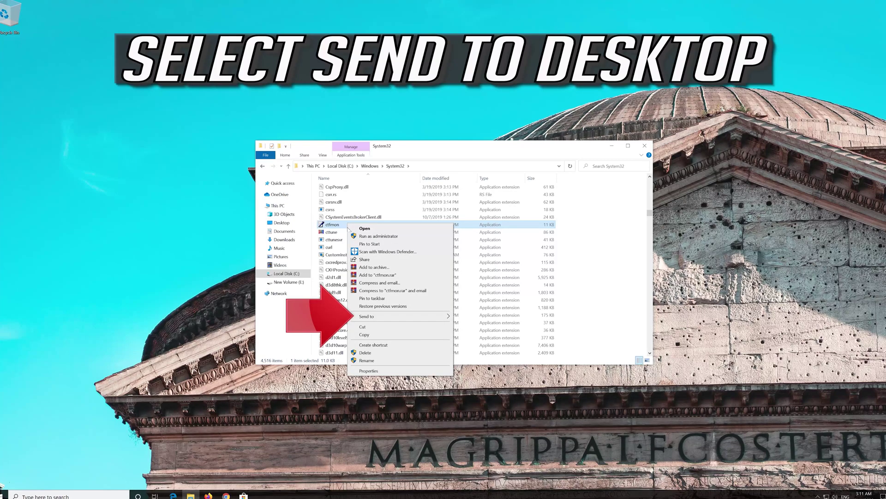
mouse_move(361, 319)
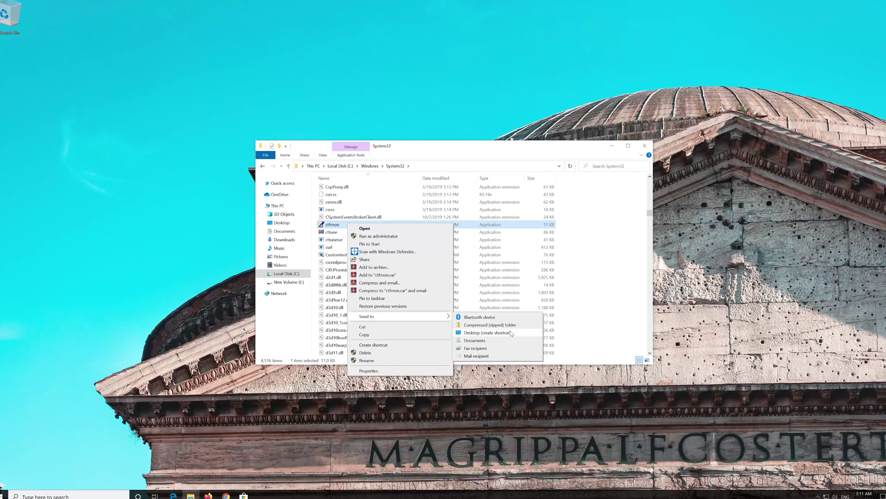
click(484, 333)
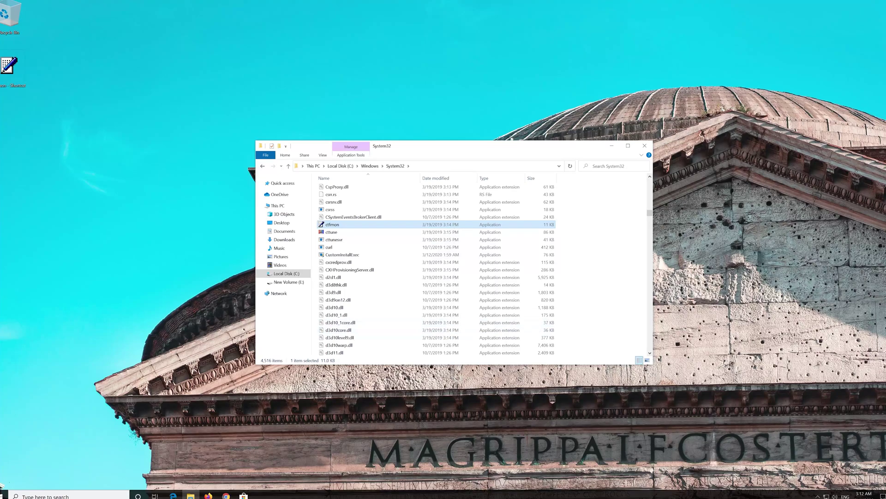
click(644, 145)
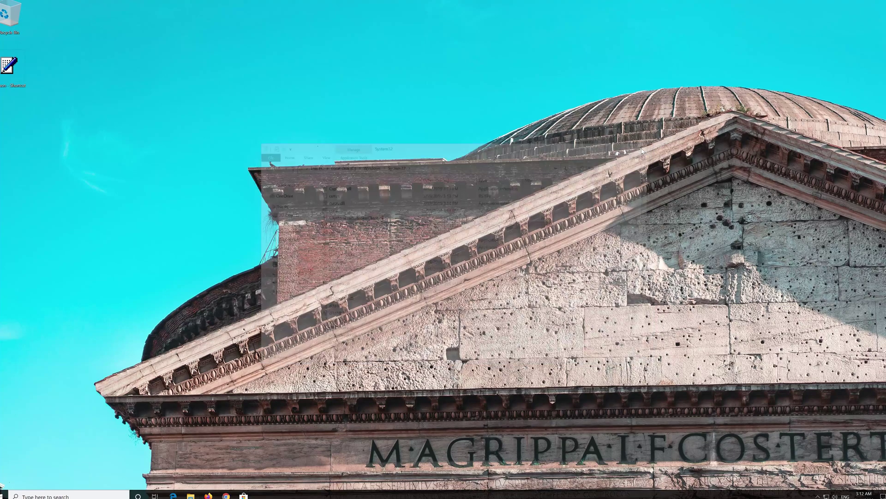
- Open the Startup folder by running shell:startup from the Run dialog
key(super+r)
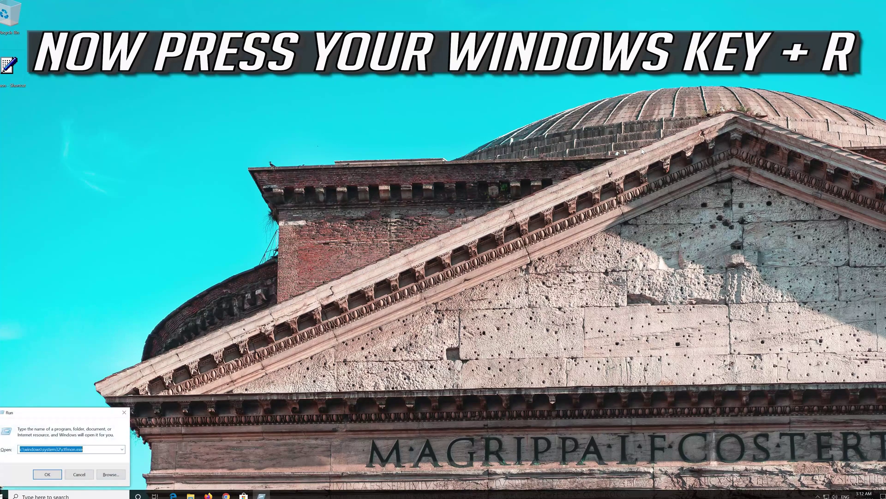
drag(75, 417, 450, 192)
text(shell:st)
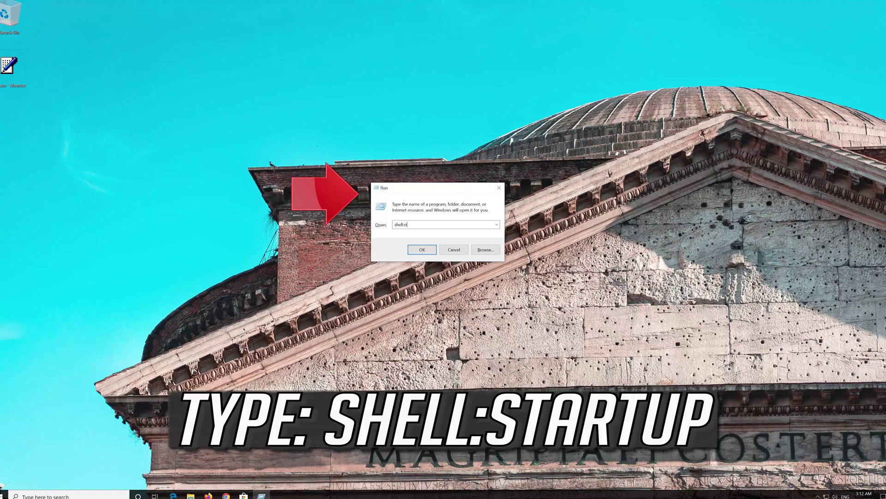
text(artup)
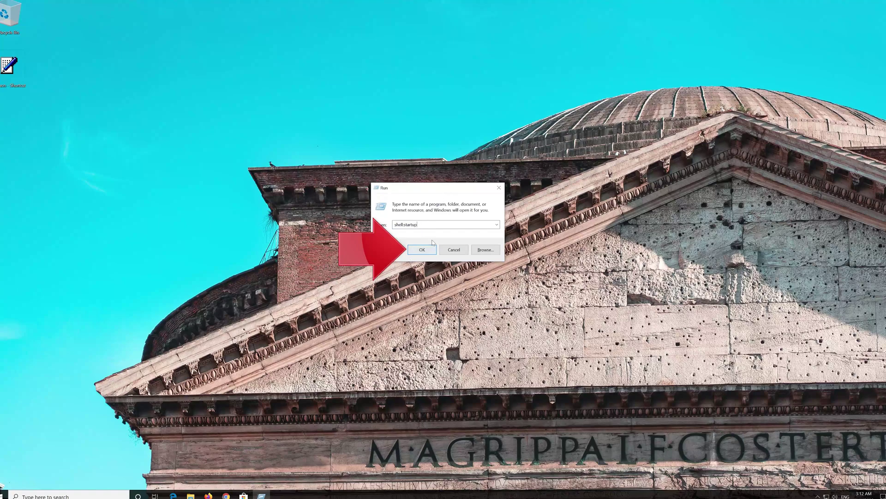
click(418, 250)
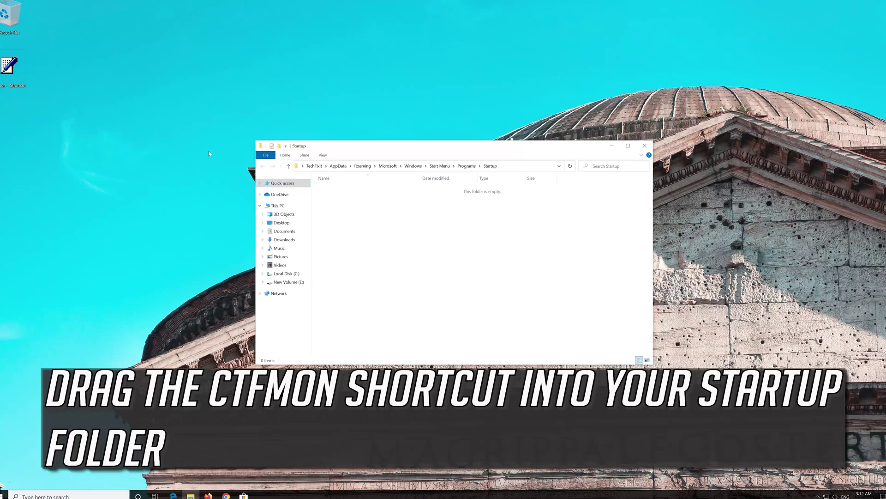
- Move the desktop ctfmon shortcut into the Startup folder and close the window
click(3, 70)
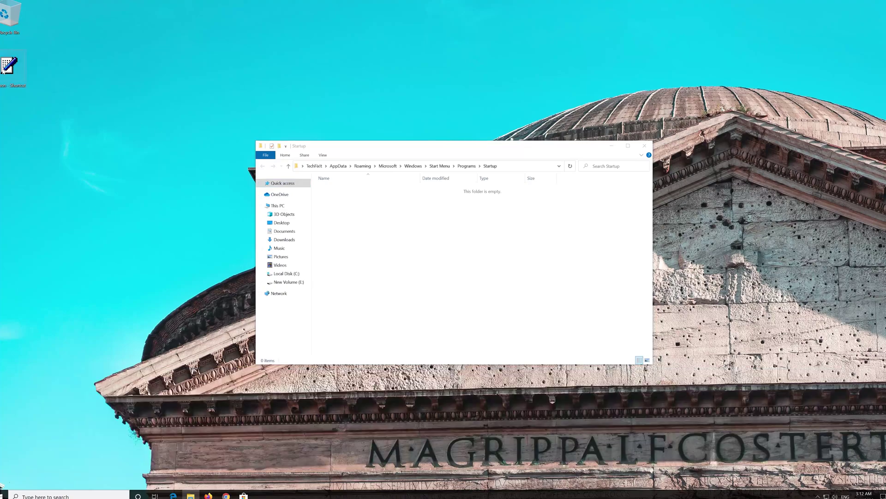
drag(3, 69, 381, 221)
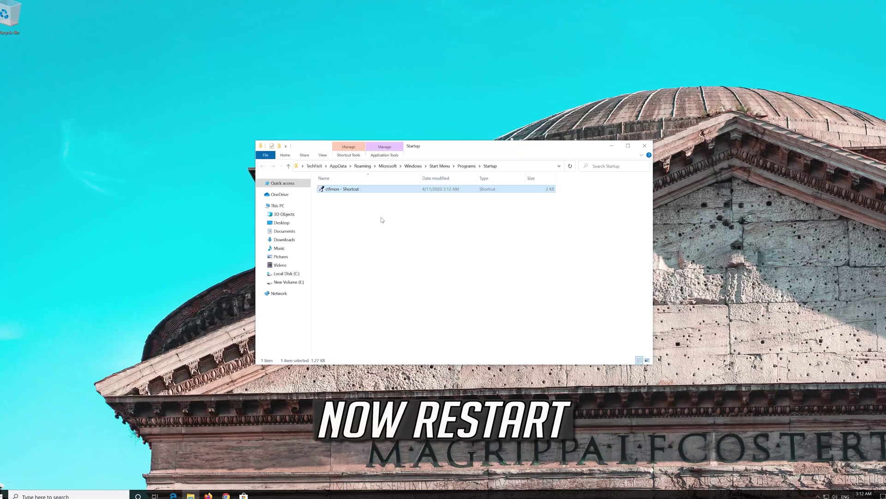
click(645, 146)
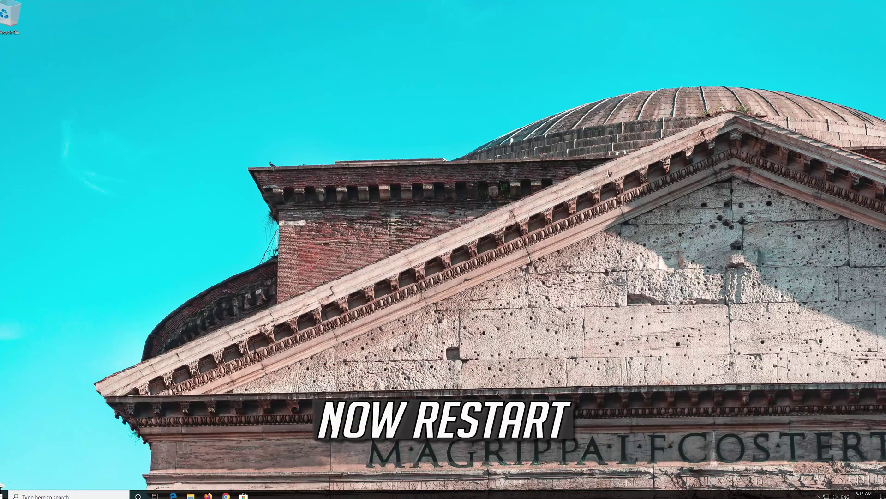
- Restart the computer from the Start menu's power options
click(4, 494)
mouse_move(9, 462)
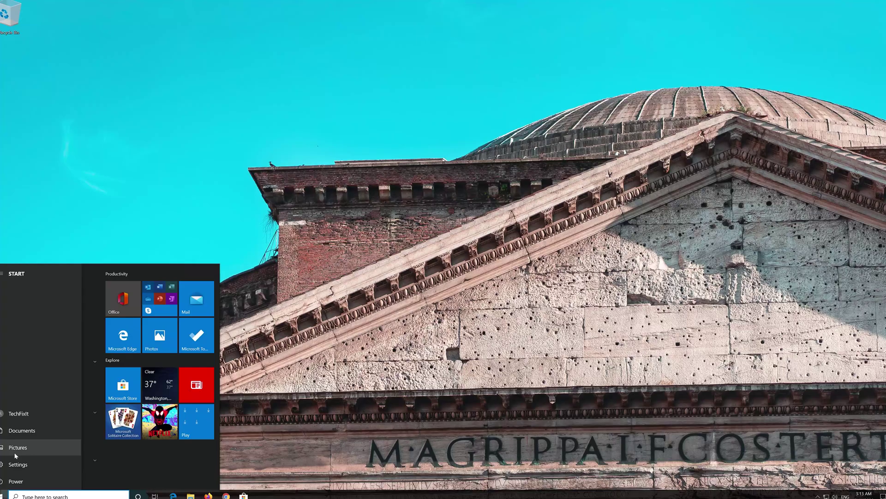
click(17, 480)
click(18, 466)
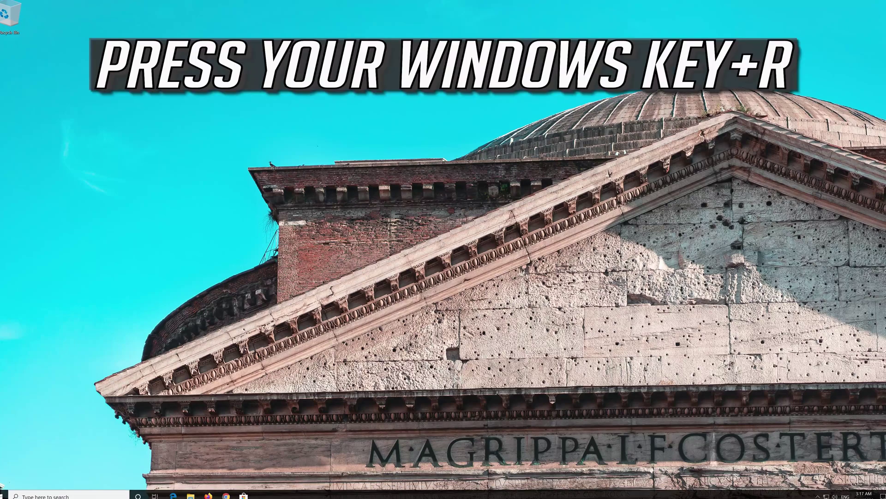
- Launch services.msc from the Run dialog to open the Services console
key(super+r)
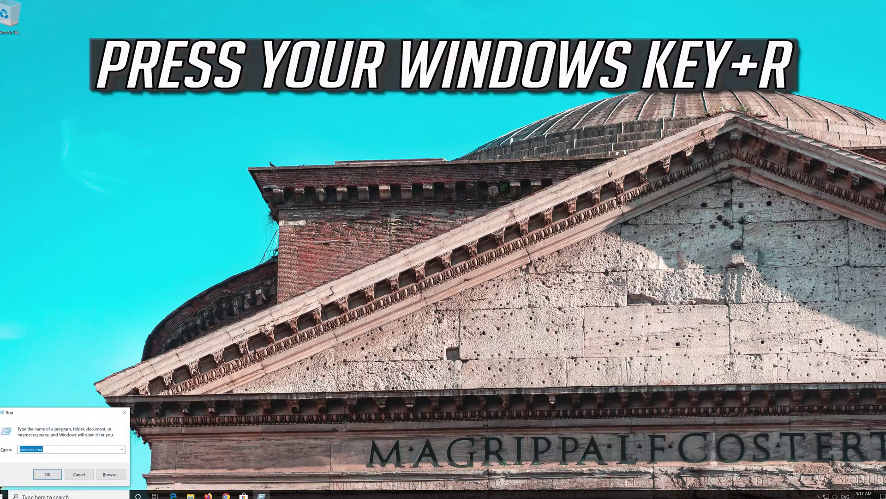
key(BackSpace)
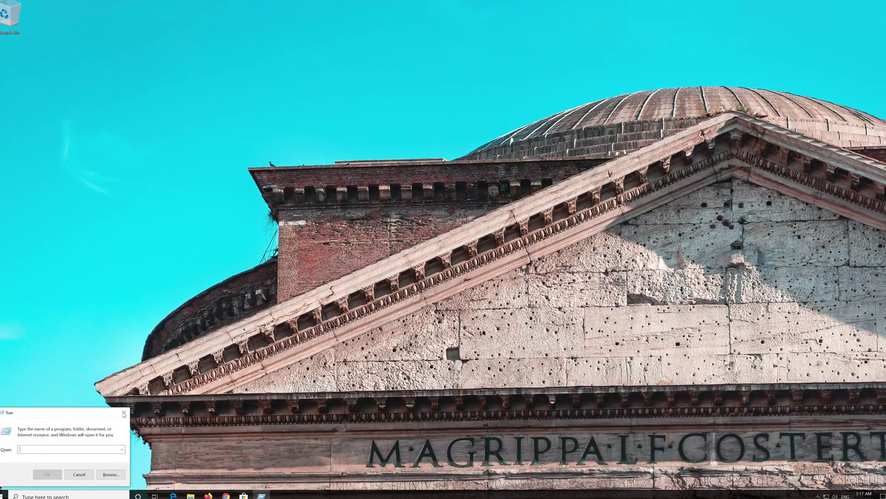
drag(51, 412, 408, 169)
text(services)
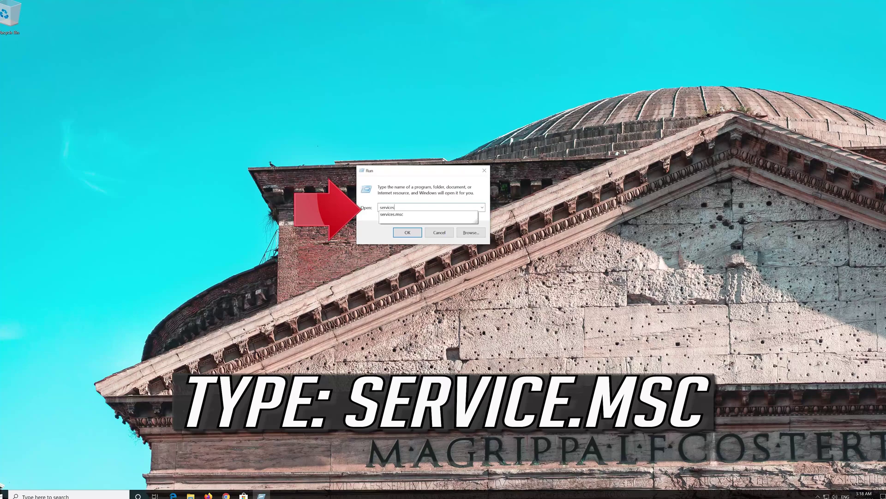
text(m)
key(BackSpace)
text(.msc)
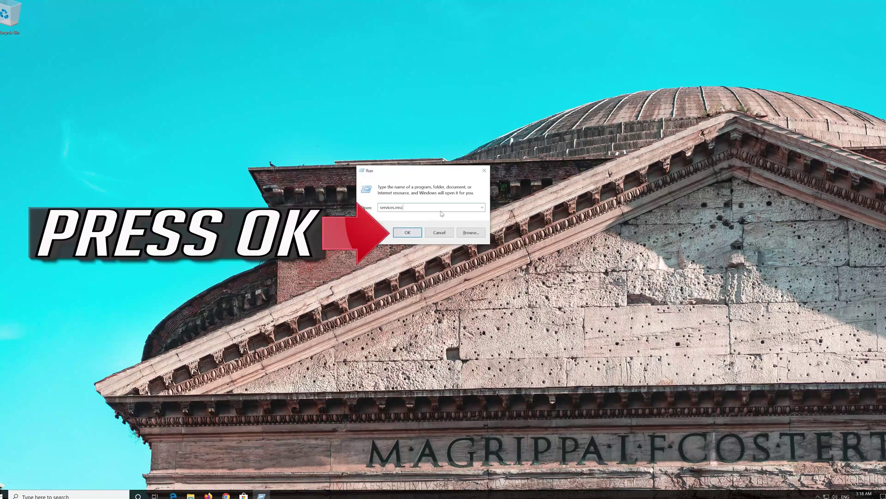
click(404, 238)
- Find the Touch Keyboard and Handwriting Panel Service in the Services list and open its Properties
click(483, 252)
scroll(484, 251, down, 4)
scroll(484, 252, down, 20)
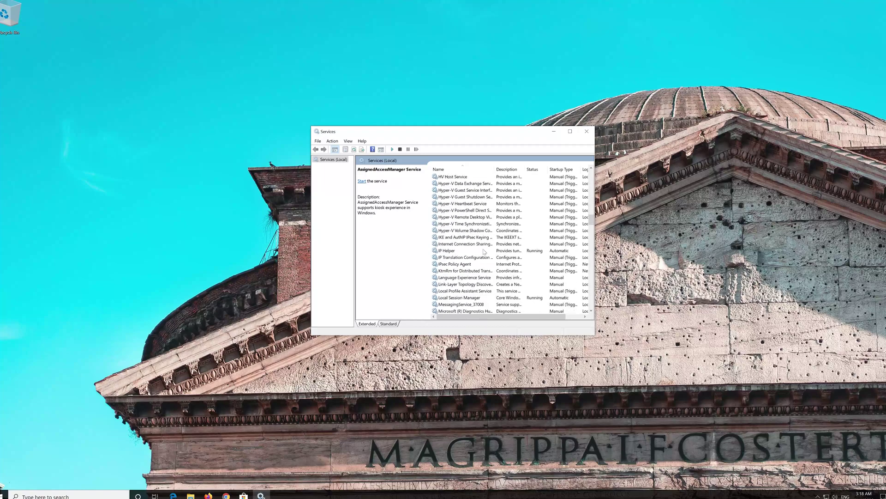
scroll(484, 252, down, 15)
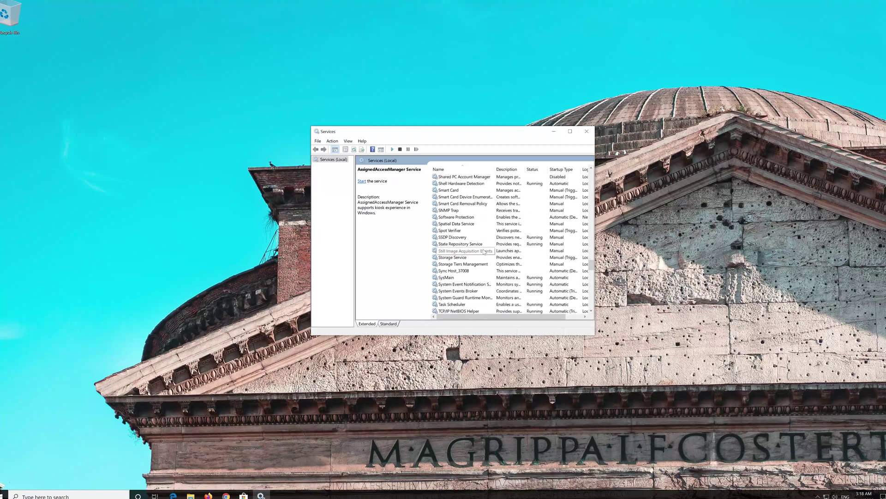
click(484, 257)
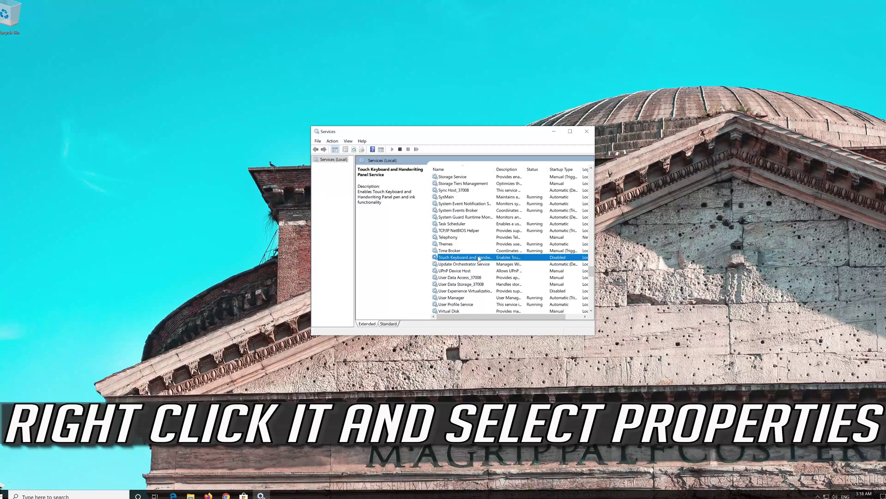
right_click(479, 259)
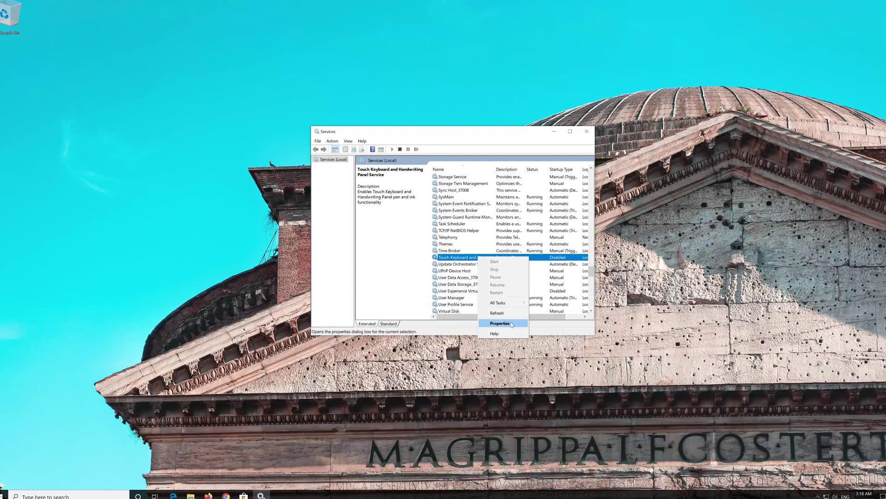
click(499, 323)
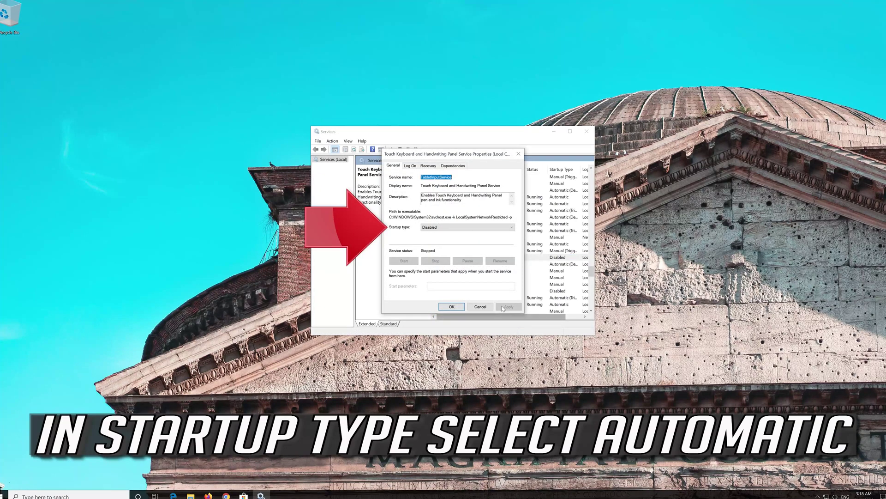
- Set the Touch Keyboard service's startup type to Automatic, apply it and close the dialog
click(442, 227)
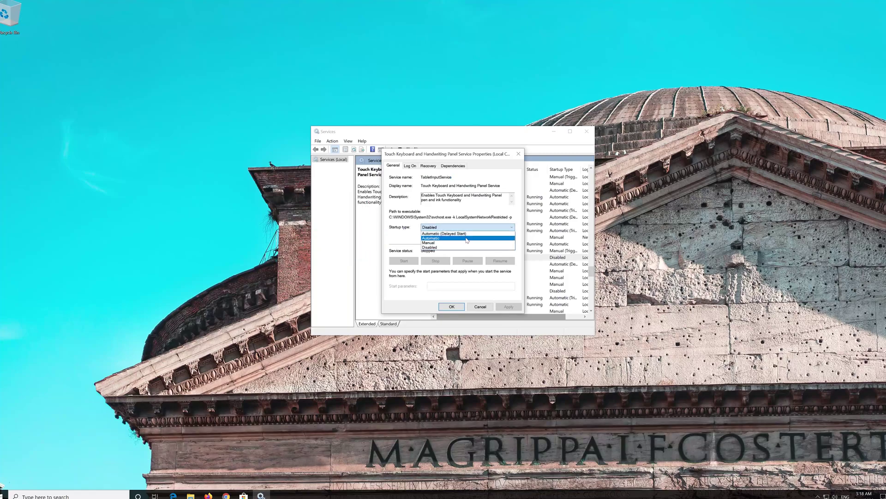
click(467, 239)
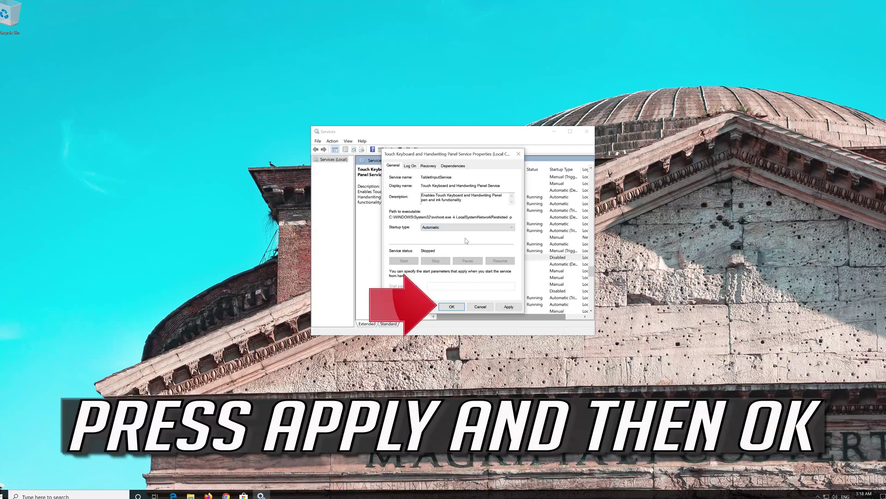
click(510, 308)
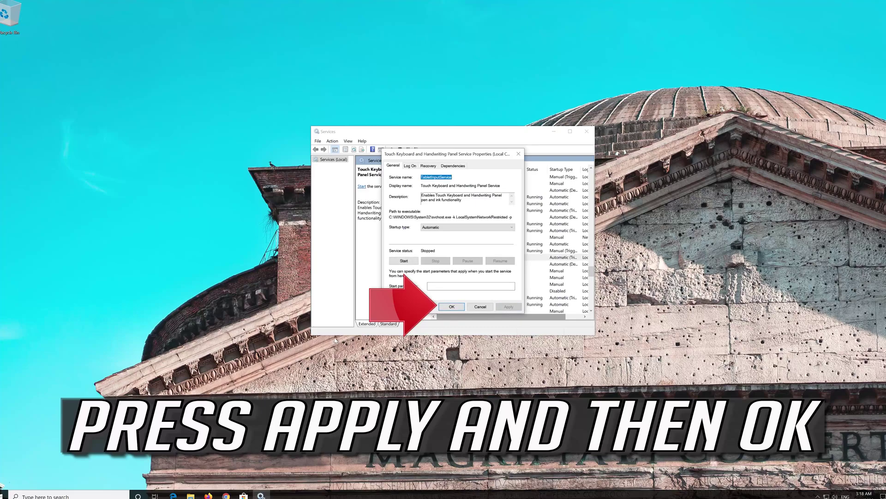
click(451, 311)
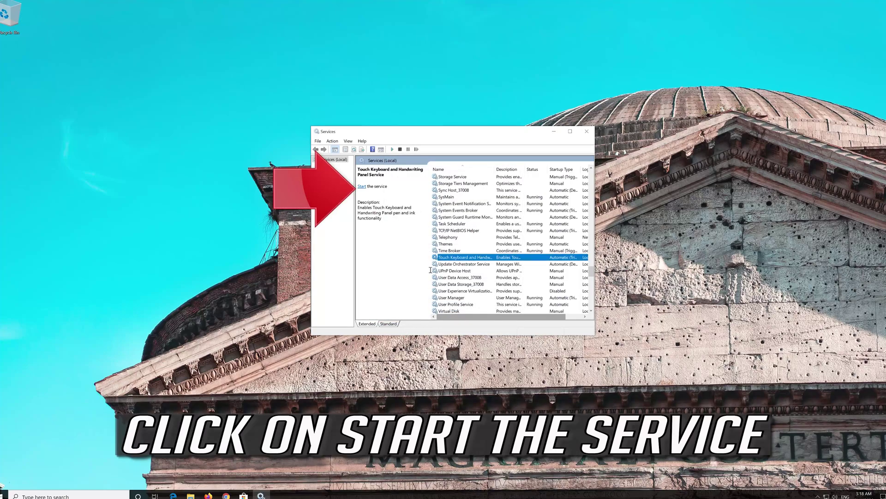
- Start the Touch Keyboard service, close Services, and bring up Task Manager
click(362, 186)
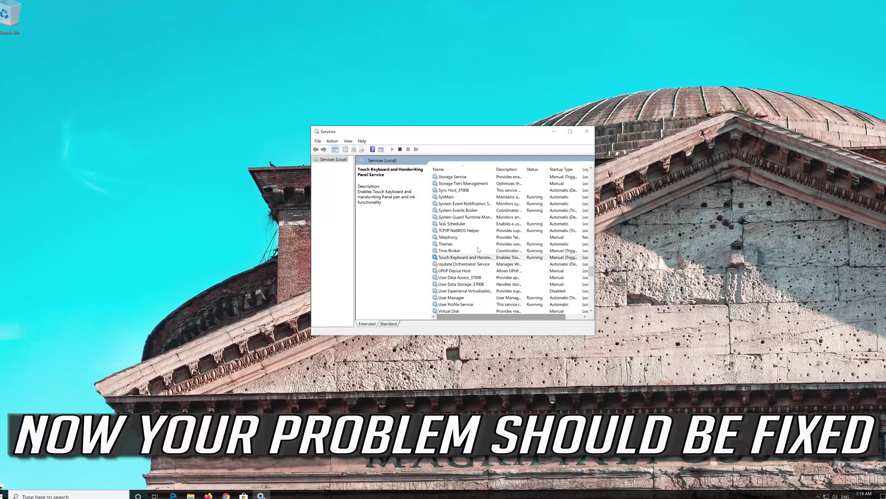
click(587, 131)
click(29, 495)
text(frfeefefefe)
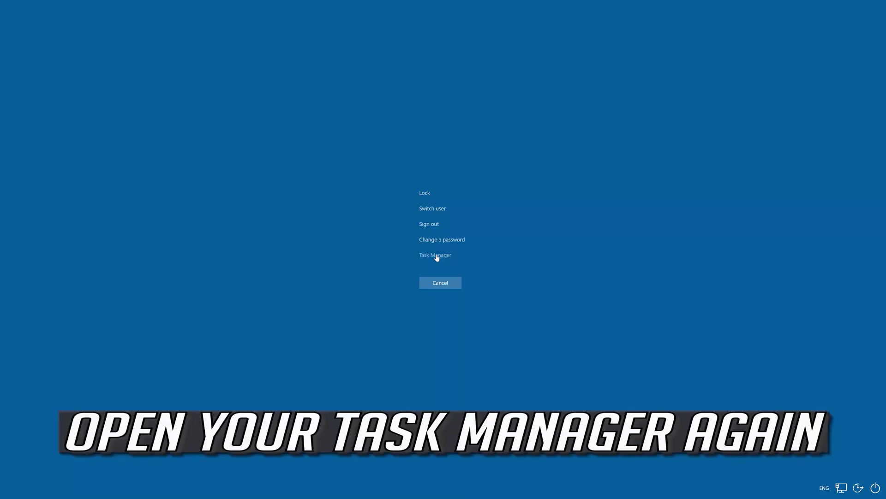
click(437, 255)
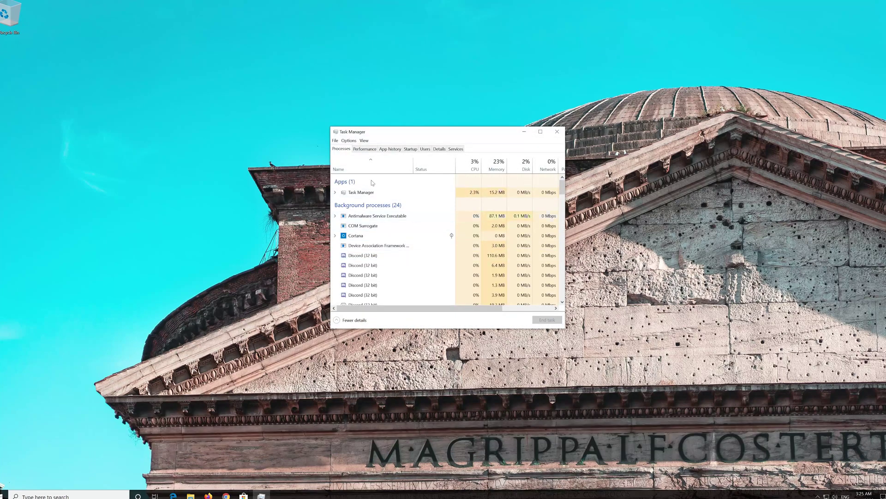
- Launch powershell as a new task from Task Manager with administrative privileges
click(335, 142)
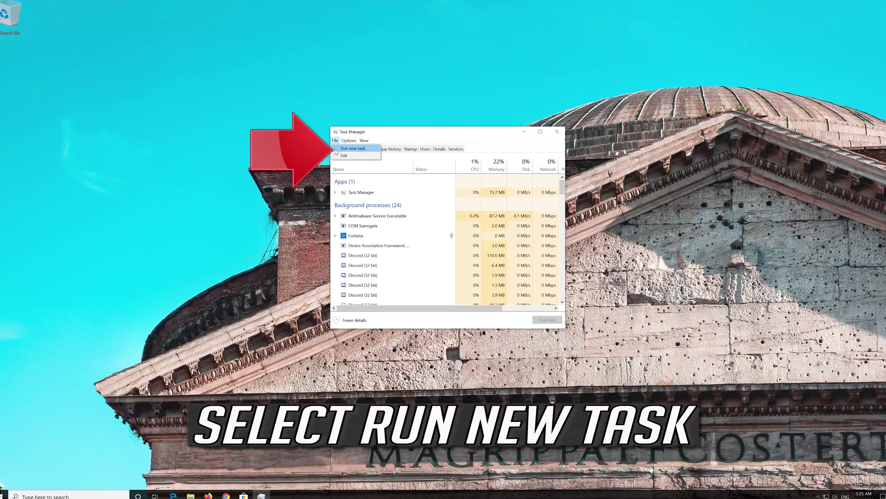
click(368, 148)
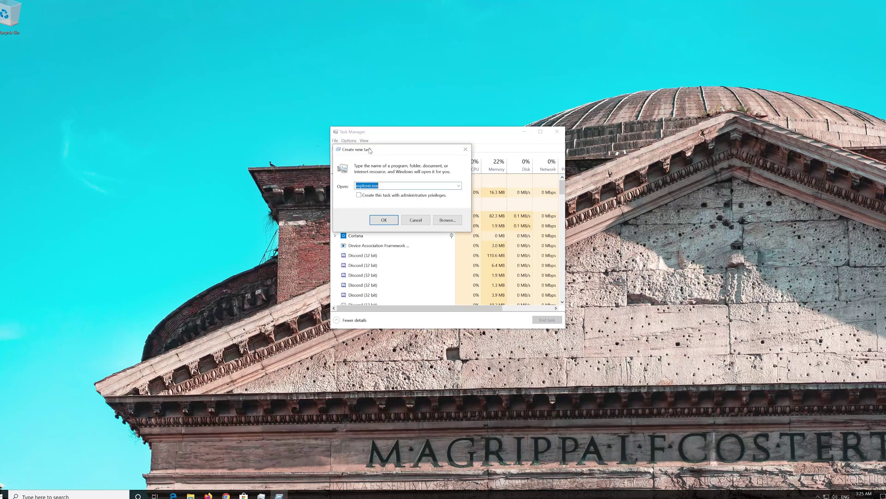
text(powershell)
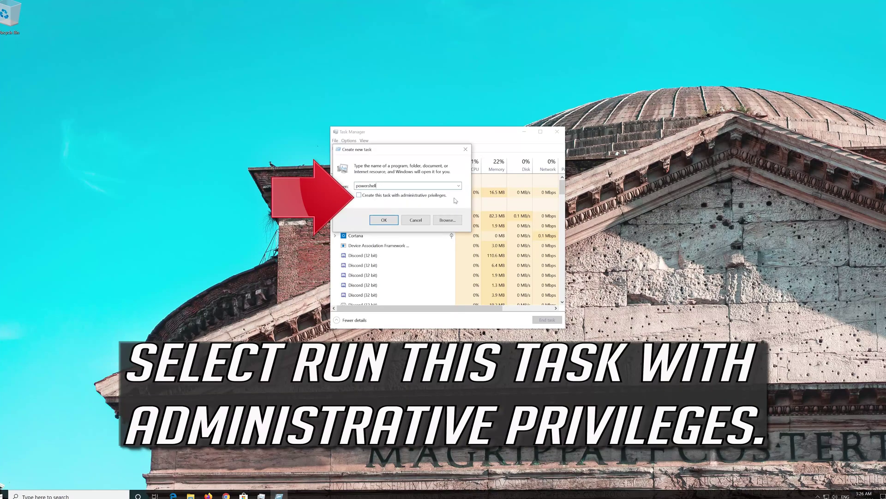
click(359, 196)
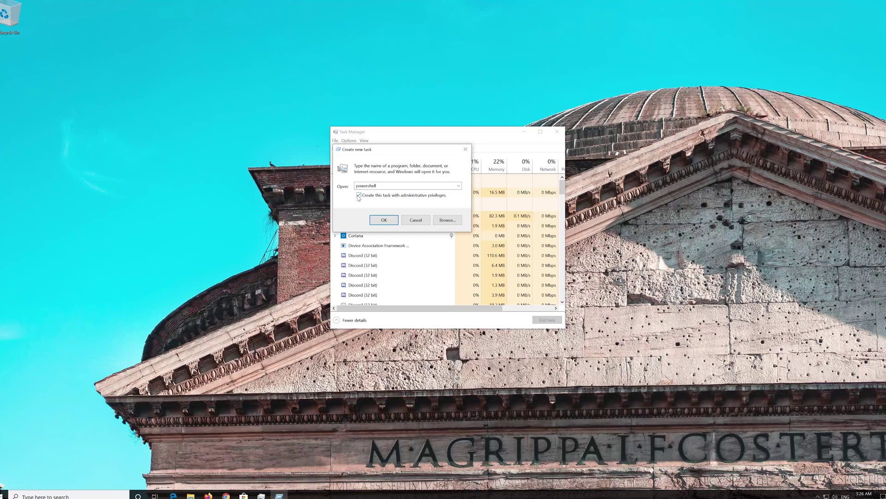
click(382, 220)
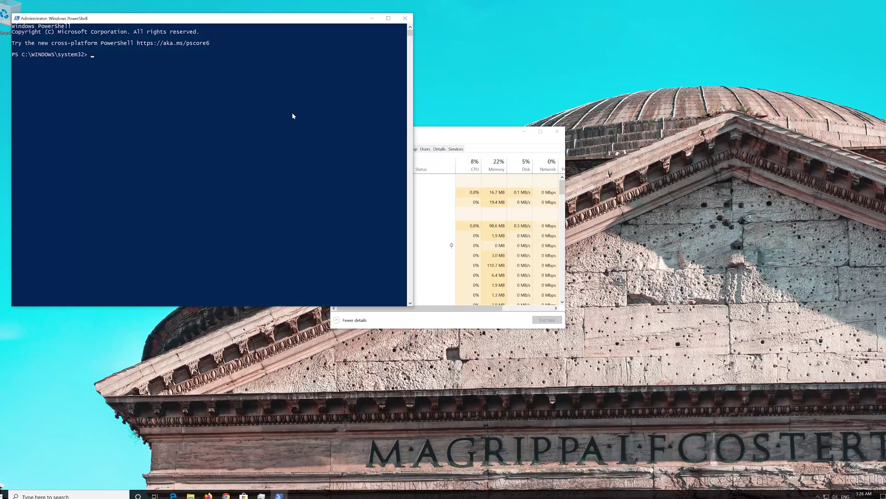
- Move the PowerShell window toward the centre and make it smaller
drag(266, 21, 462, 43)
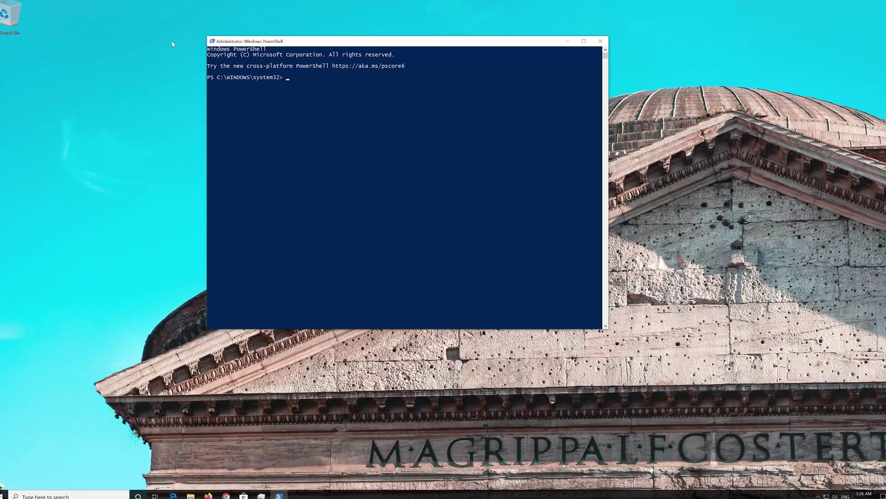
drag(206, 36, 229, 116)
drag(367, 127, 390, 132)
- Run sfc /scannow in PowerShell to begin the system scan
text(sfc)
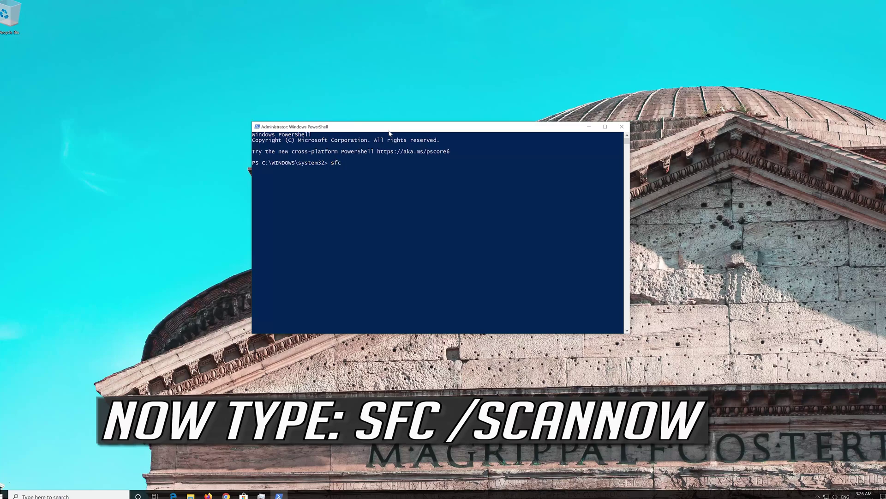
text( /scann)
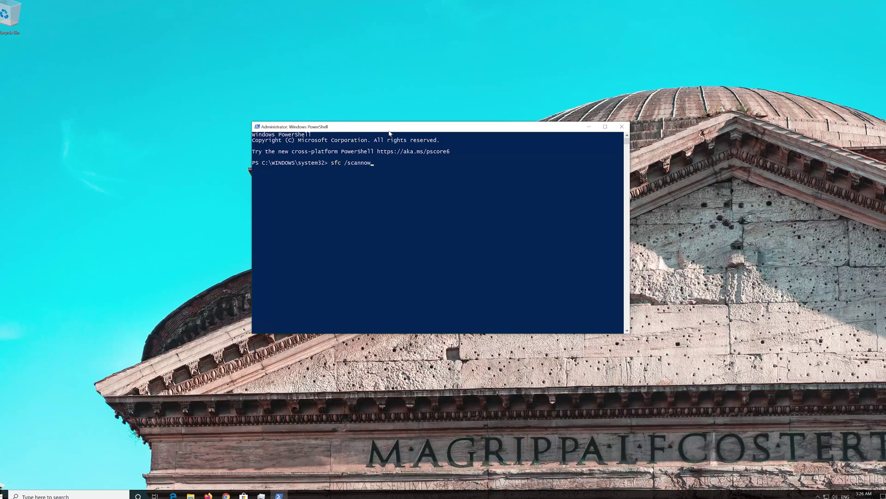
text(ow)
key(Return)
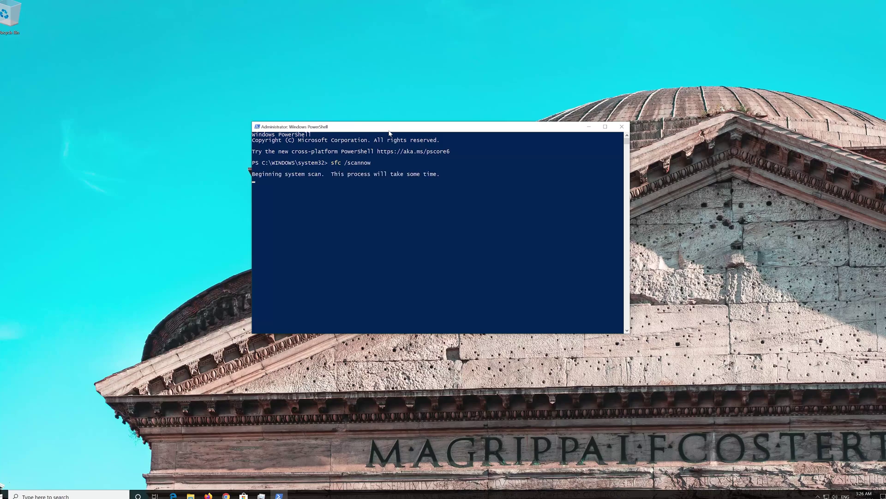